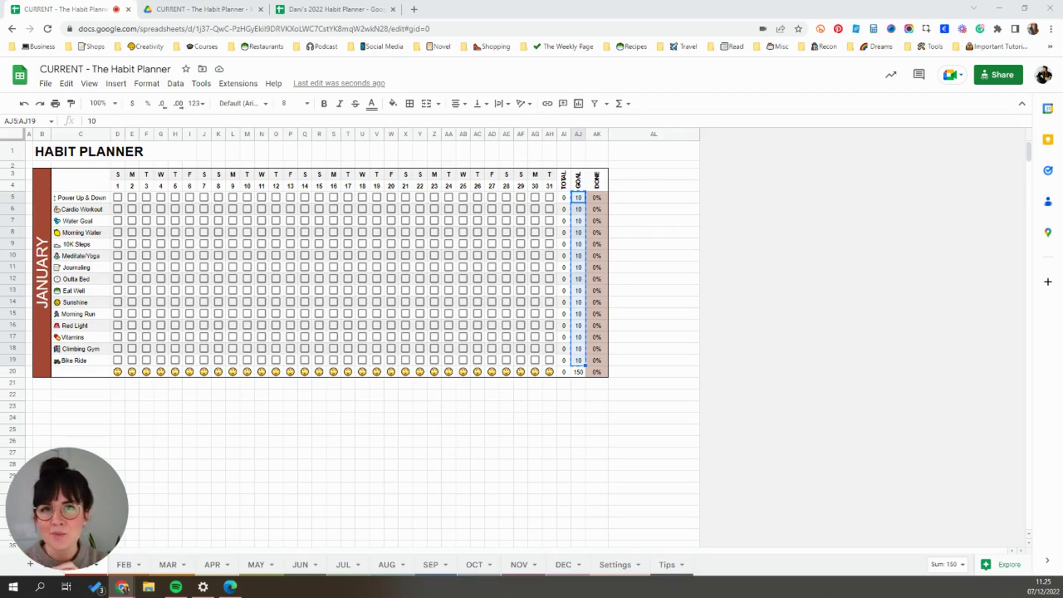
{"action": "left_click", "coordinate": [332, 9]}
{"action": "scroll", "coordinate": [390, 232], "scroll_direction": "up", "scroll_amount": 8}
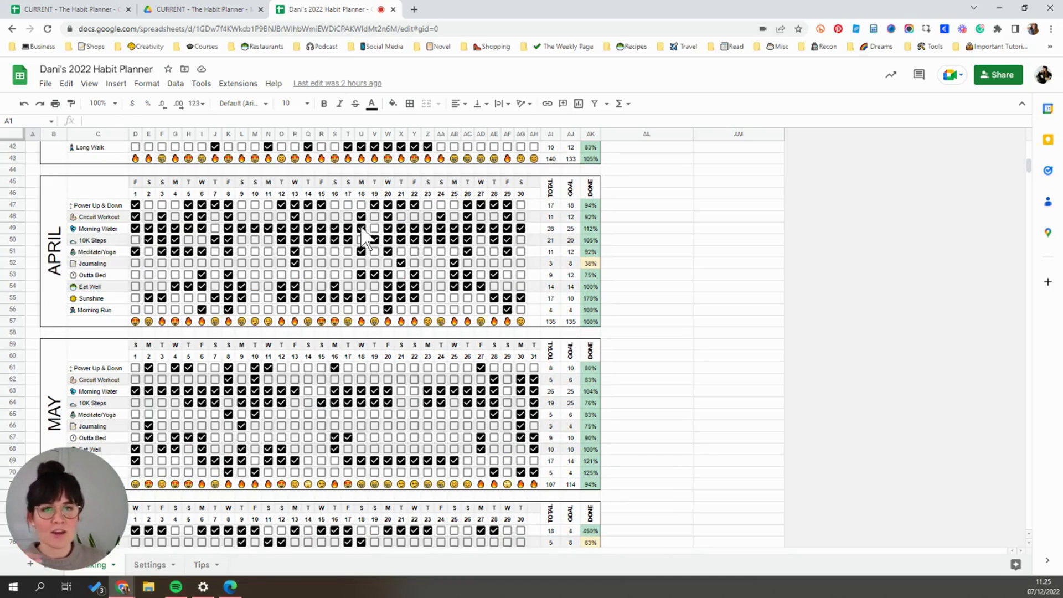
{"action": "scroll", "coordinate": [364, 235], "scroll_direction": "down", "scroll_amount": 5}
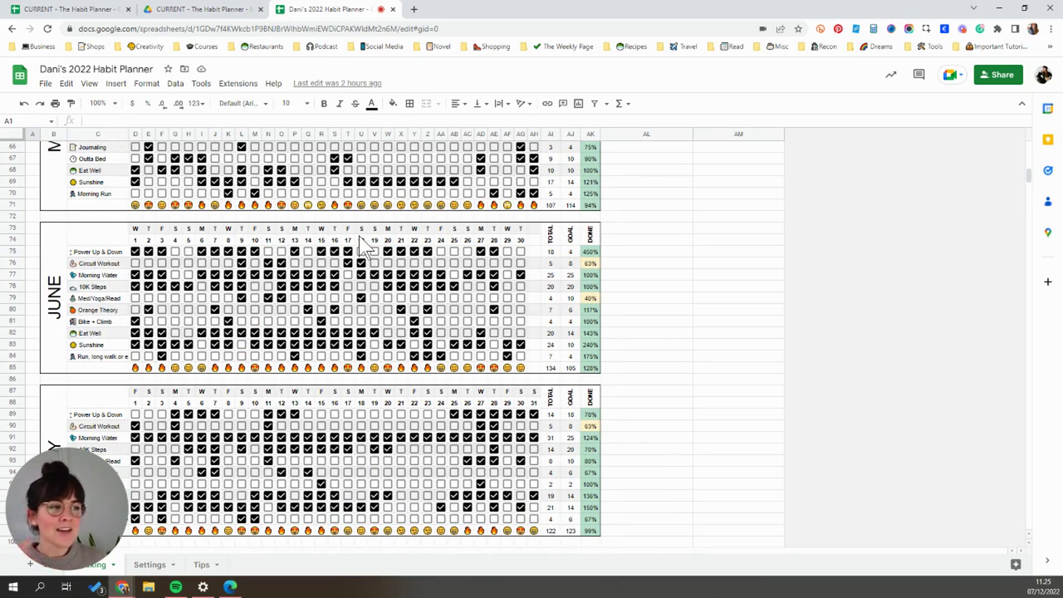
{"action": "left_click", "coordinate": [62, 9]}
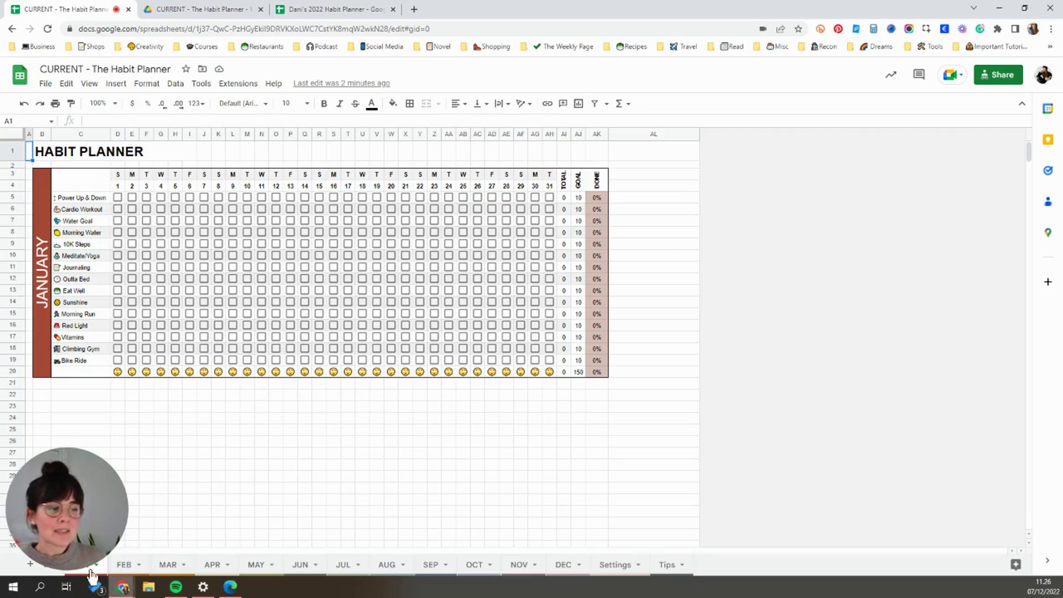
Step: Tick January day 1 for twelve habits, from Power Up & Down through Climbing Gym
{"action": "left_click", "coordinate": [117, 197]}
{"action": "left_click", "coordinate": [117, 220]}
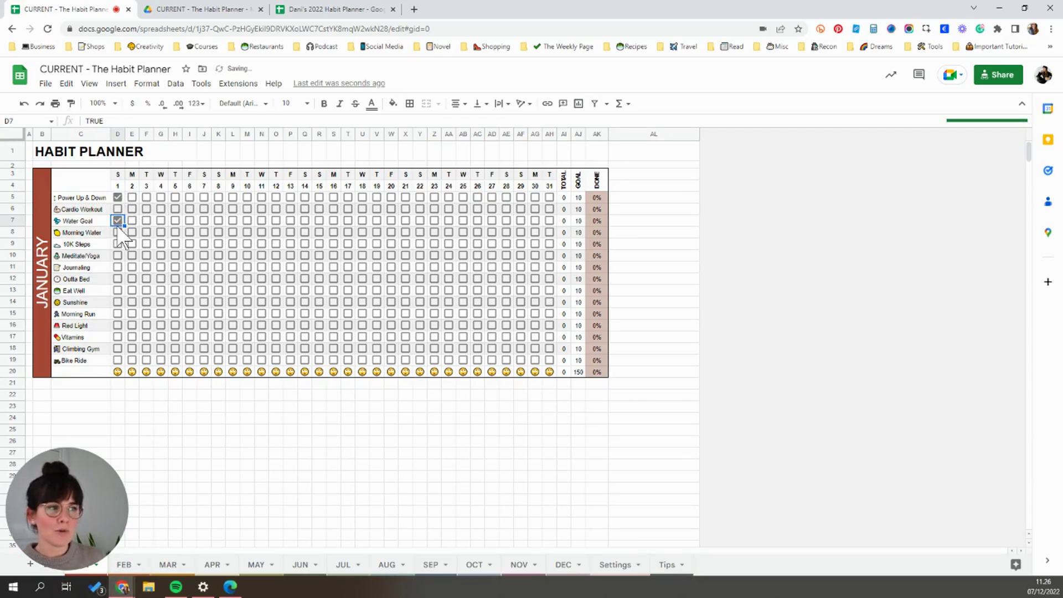
{"action": "left_click", "coordinate": [117, 255]}
{"action": "left_click", "coordinate": [117, 267]}
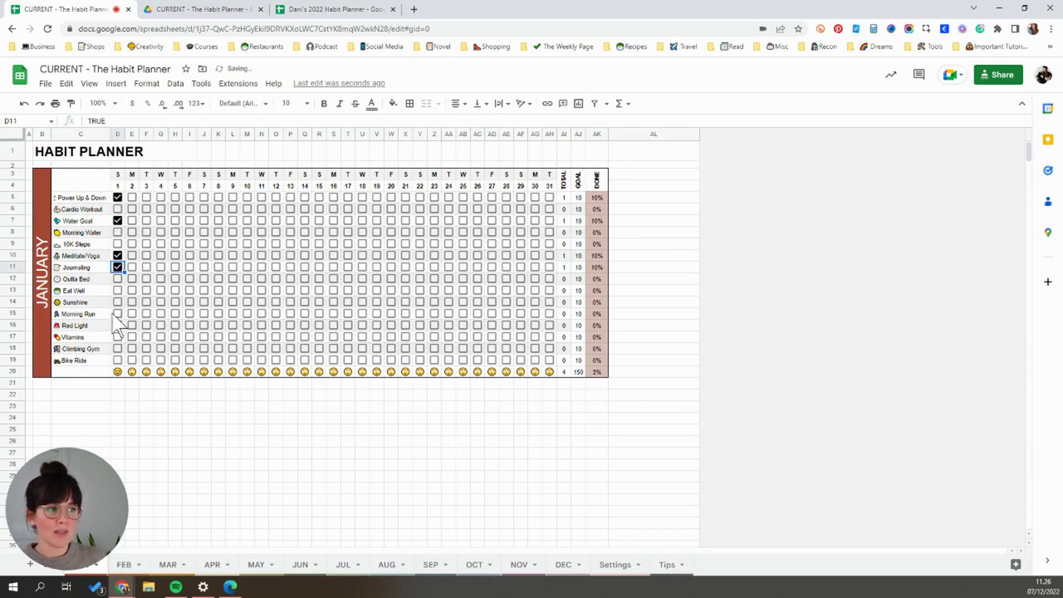
{"action": "left_click", "coordinate": [118, 313]}
{"action": "left_click", "coordinate": [118, 348]}
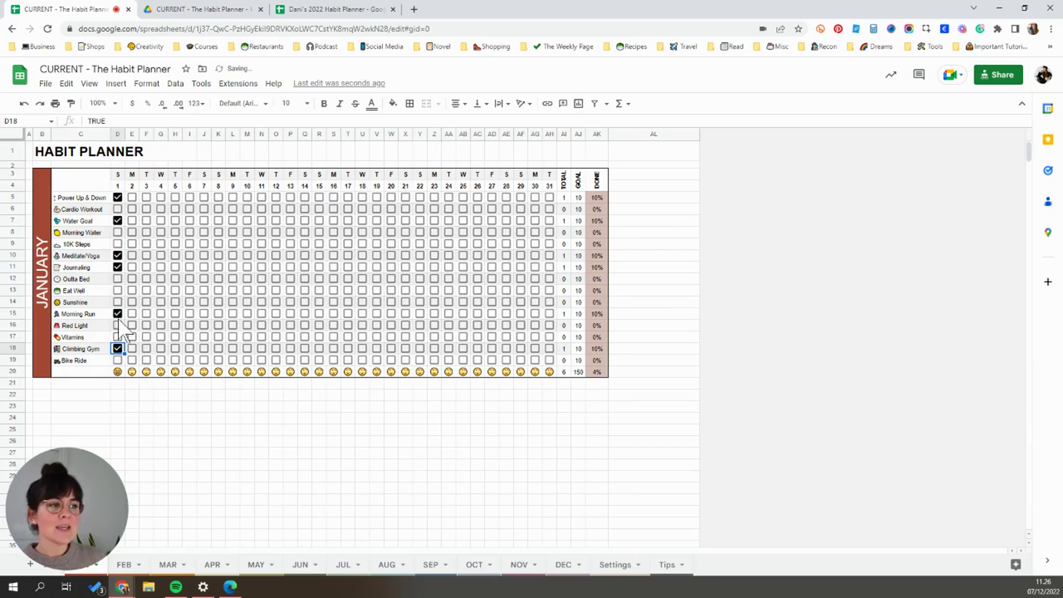
{"action": "left_click", "coordinate": [117, 301]}
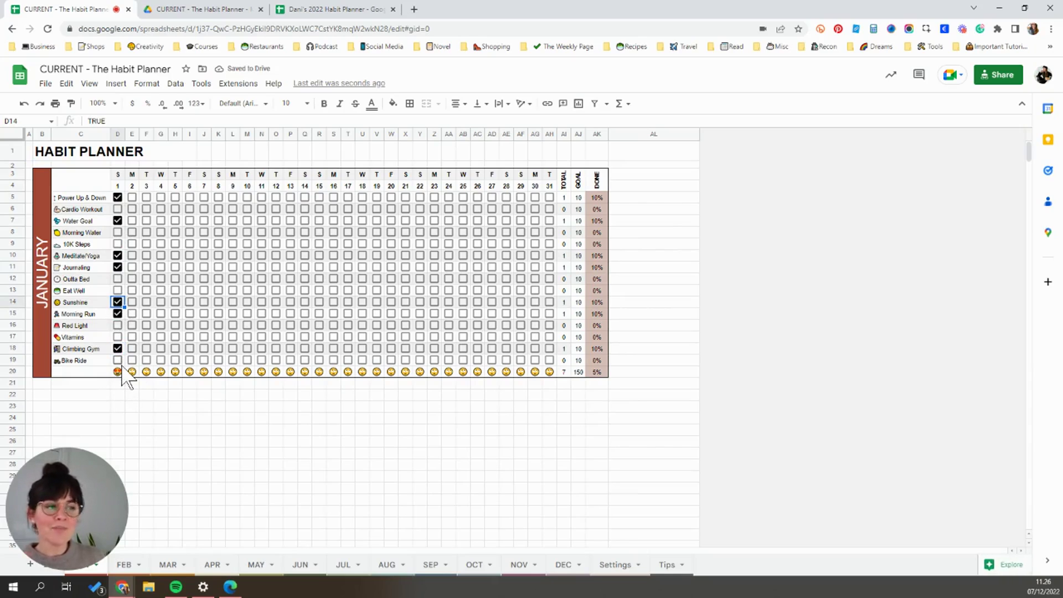
{"action": "left_click", "coordinate": [118, 290]}
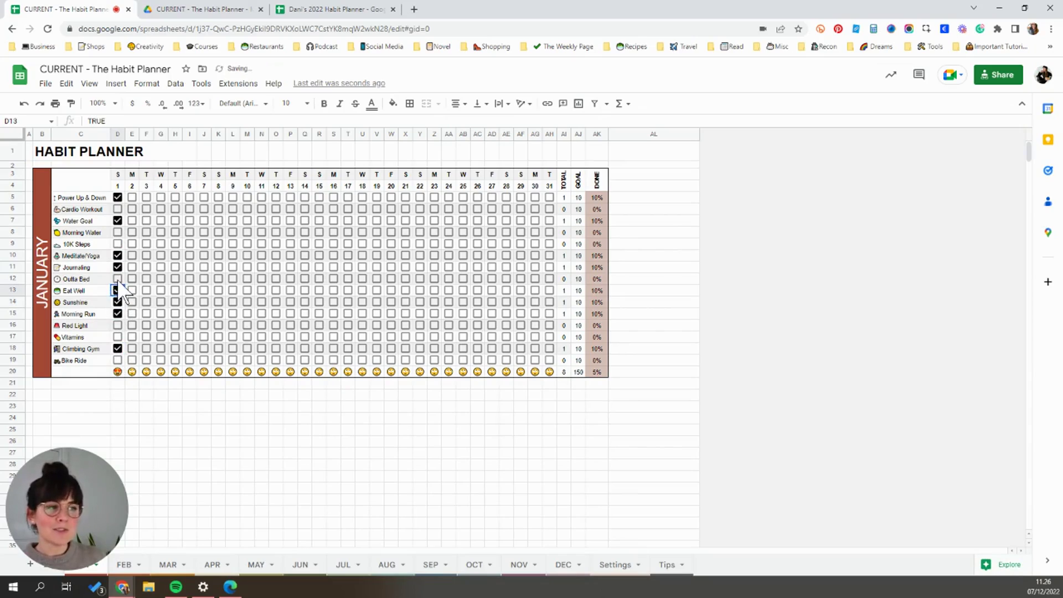
{"action": "left_click", "coordinate": [117, 279]}
{"action": "left_click", "coordinate": [118, 244]}
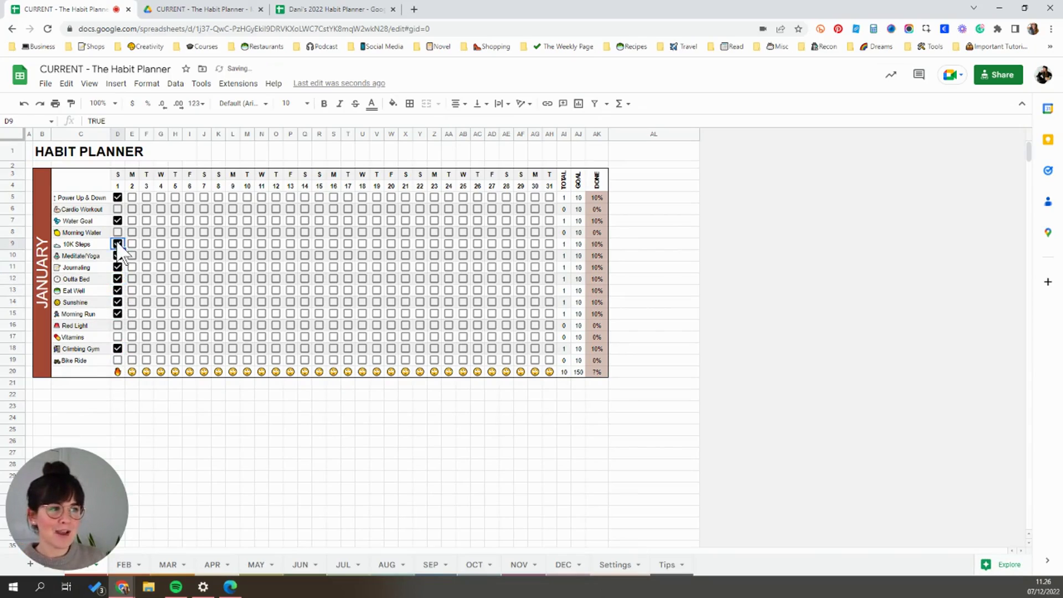
{"action": "left_click", "coordinate": [117, 232]}
{"action": "left_click", "coordinate": [117, 208]}
Step: Tick day 2 for Power Up & Down, Cardio Workout, Water Goal and Morning Water
{"action": "left_click", "coordinate": [131, 197]}
{"action": "left_click", "coordinate": [132, 208]}
{"action": "left_click", "coordinate": [132, 220]}
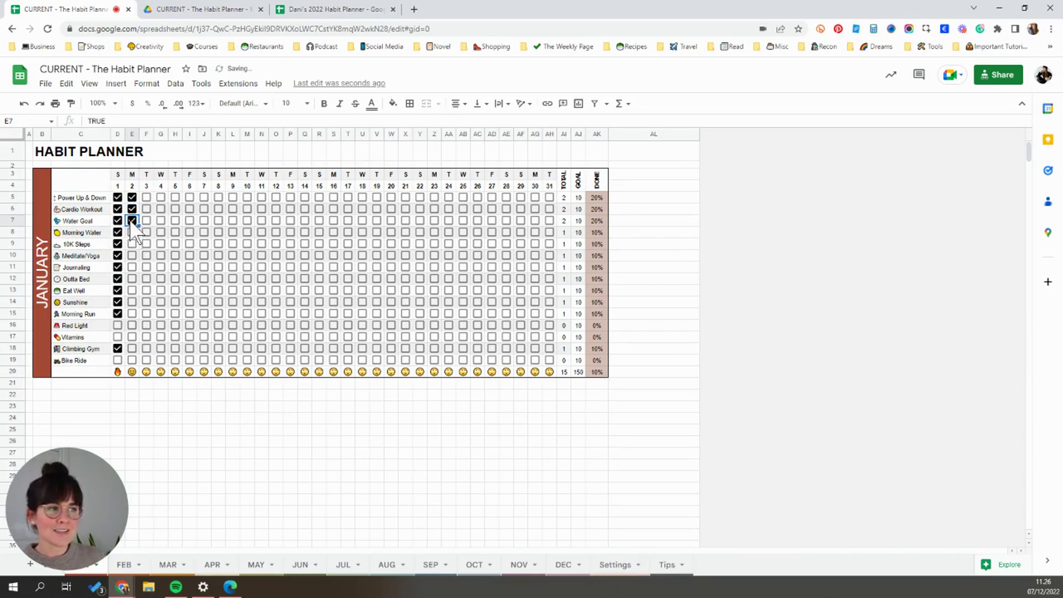
{"action": "left_click", "coordinate": [132, 232]}
Step: Tick Water Goal days 3 through 16, then view the habit totals on the Settings sheet
{"action": "left_click", "coordinate": [145, 222]}
{"action": "left_click", "coordinate": [146, 220]}
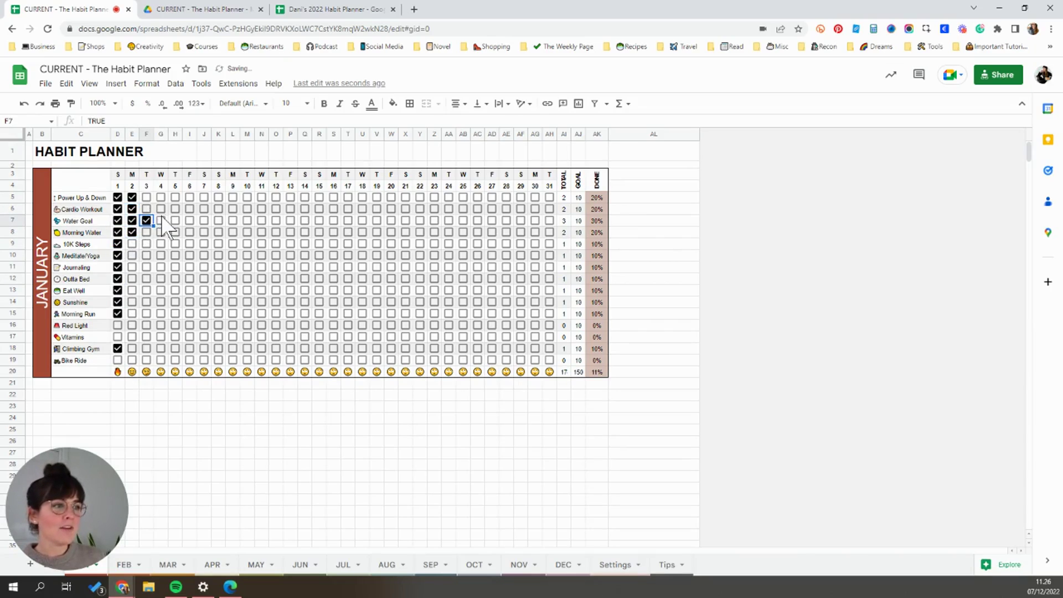
{"action": "left_click", "coordinate": [161, 220]}
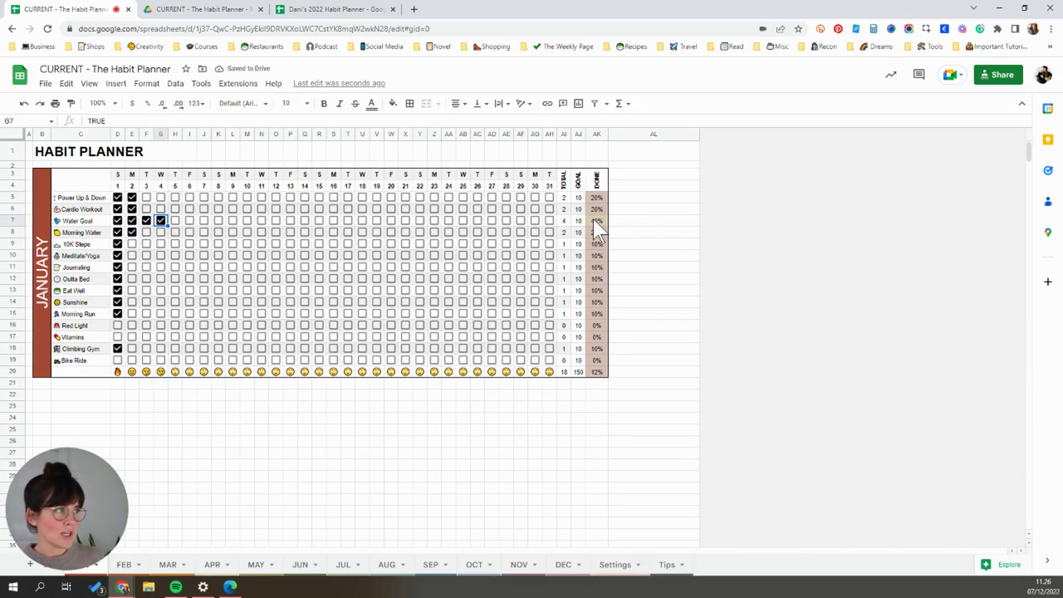
{"action": "left_click", "coordinate": [175, 220]}
{"action": "left_click", "coordinate": [189, 220]}
{"action": "left_click", "coordinate": [232, 221]}
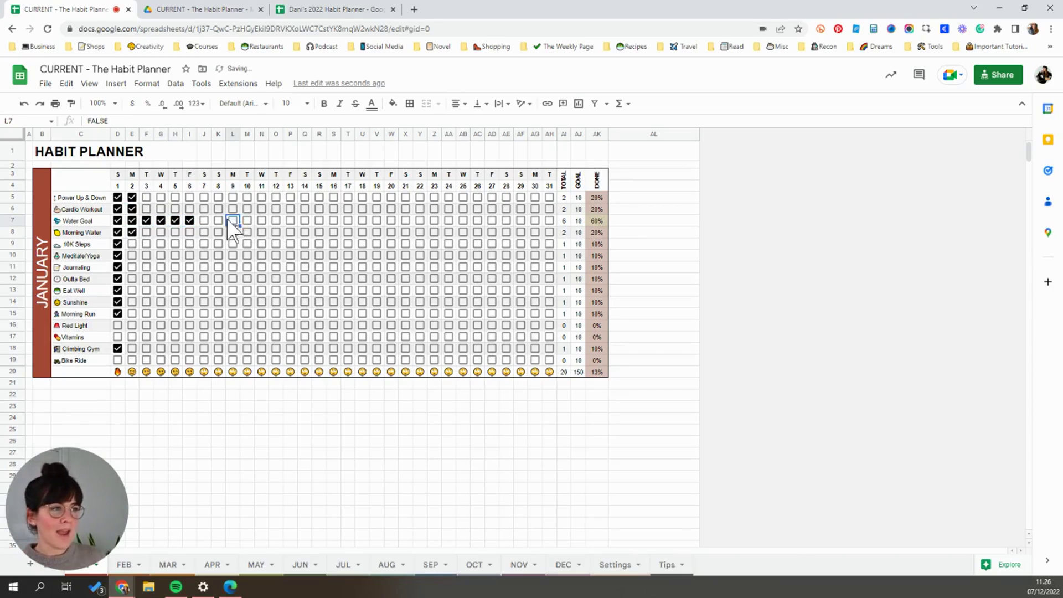
{"action": "left_click", "coordinate": [247, 220]}
{"action": "left_click", "coordinate": [261, 220]}
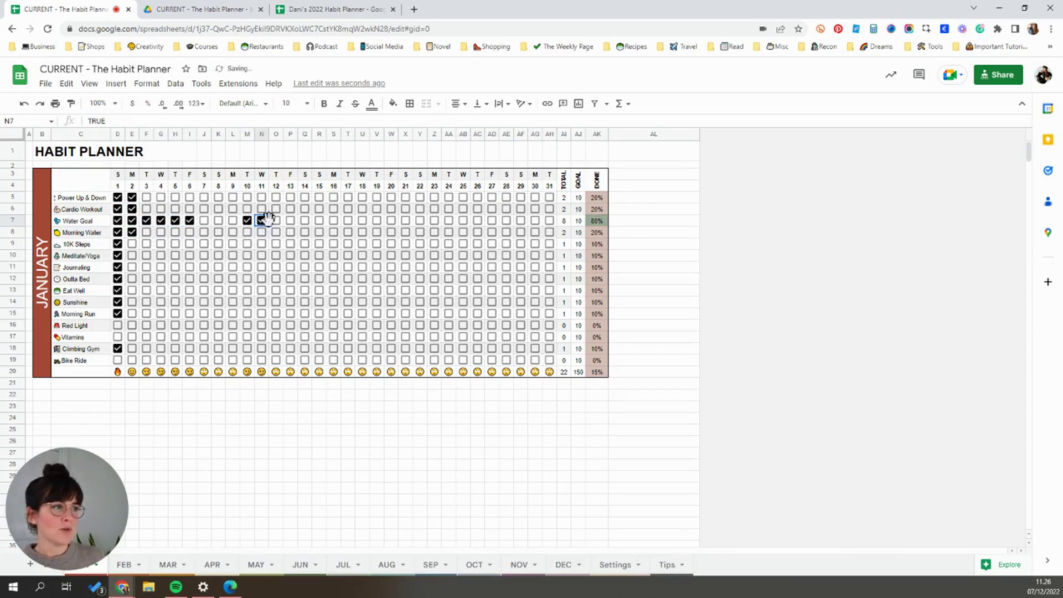
{"action": "left_click", "coordinate": [275, 220]}
{"action": "left_click", "coordinate": [290, 220]}
{"action": "left_click", "coordinate": [304, 220]}
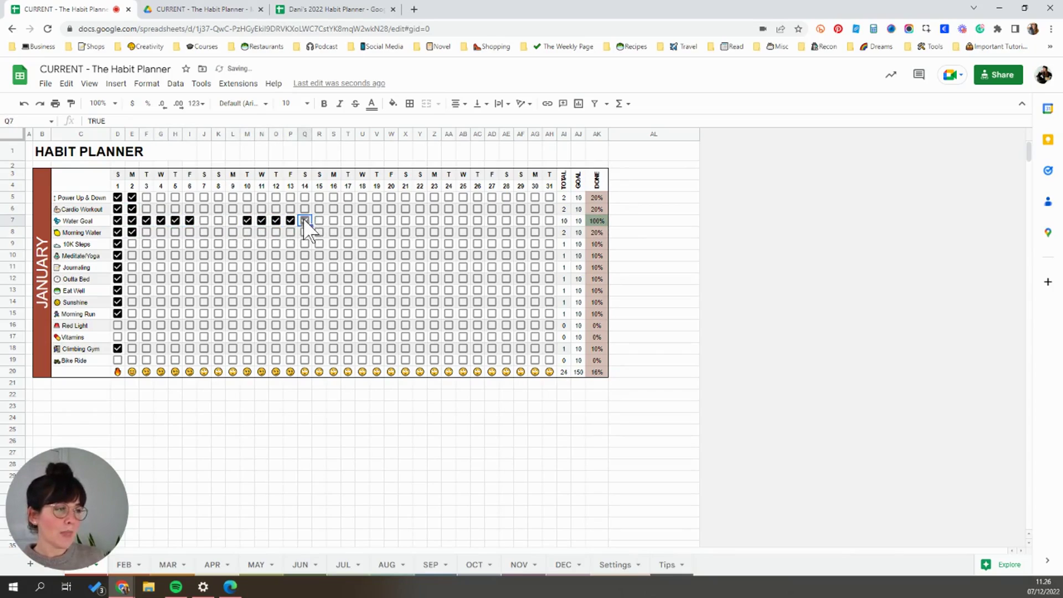
{"action": "left_click", "coordinate": [318, 220]}
{"action": "left_click", "coordinate": [333, 221]}
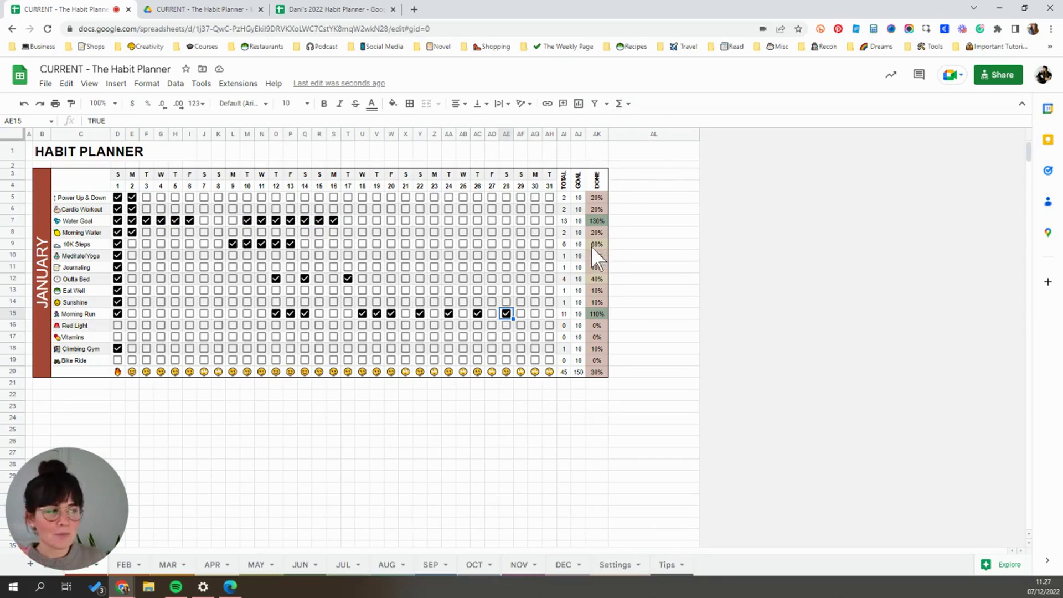
{"action": "left_click", "coordinate": [615, 564]}
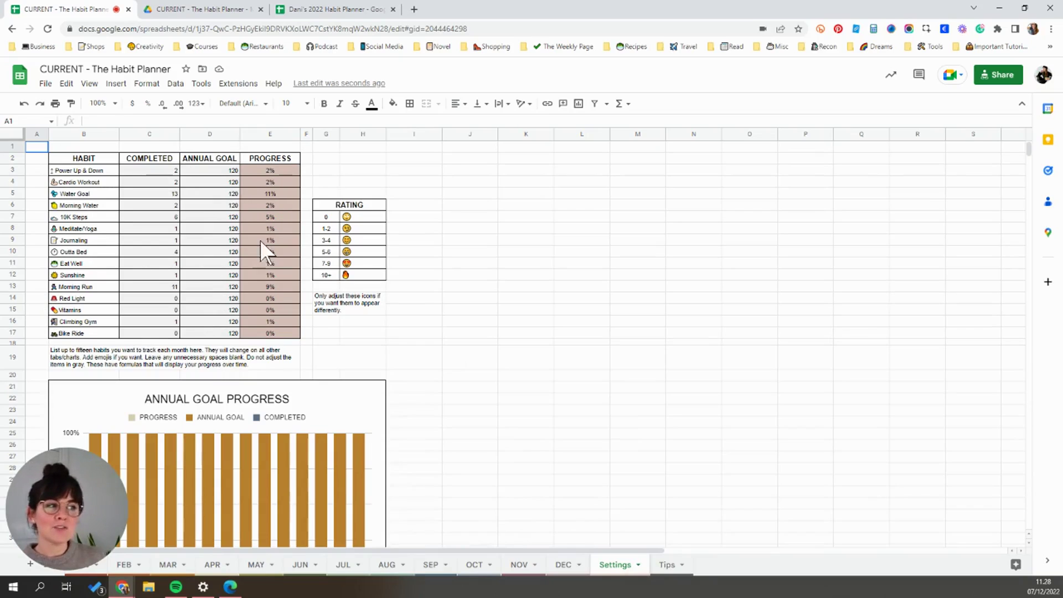
{"action": "scroll", "coordinate": [260, 338], "scroll_direction": "down", "scroll_amount": 3}
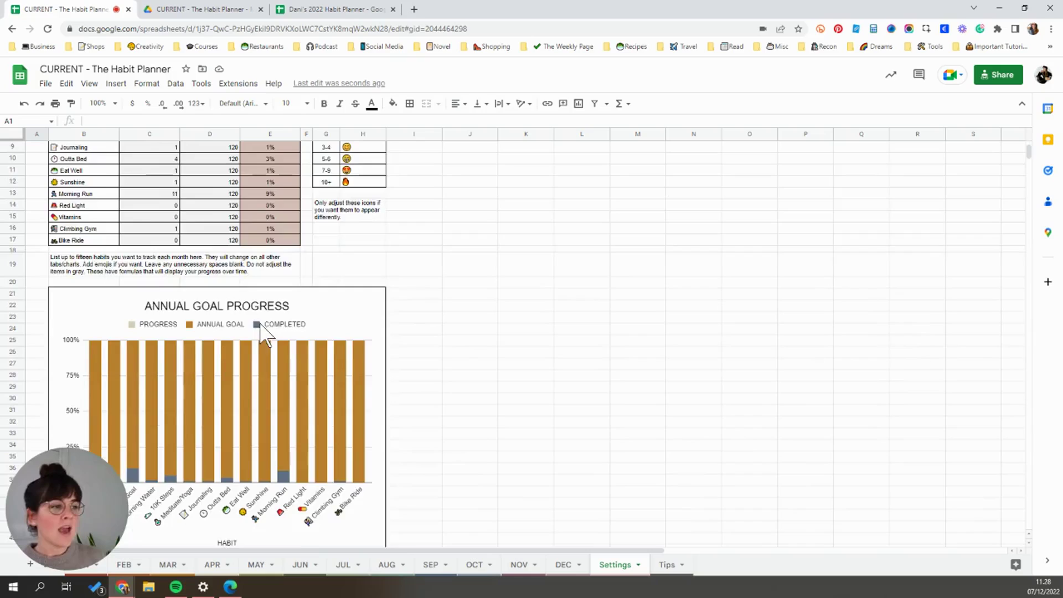
{"action": "scroll", "coordinate": [261, 325], "scroll_direction": "down", "scroll_amount": 3}
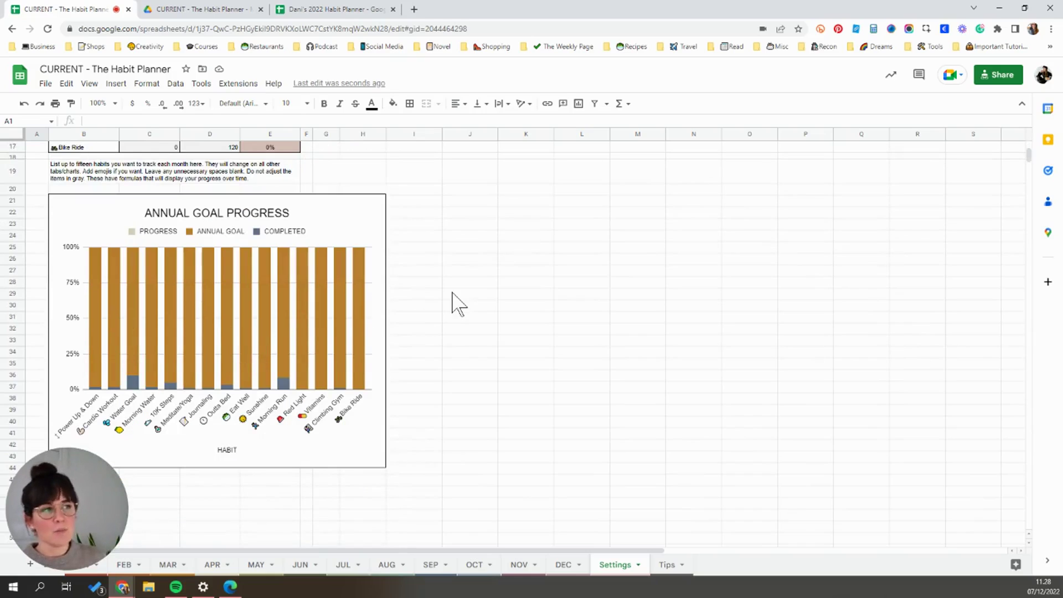
{"action": "scroll", "coordinate": [455, 304], "scroll_direction": "up", "scroll_amount": 6}
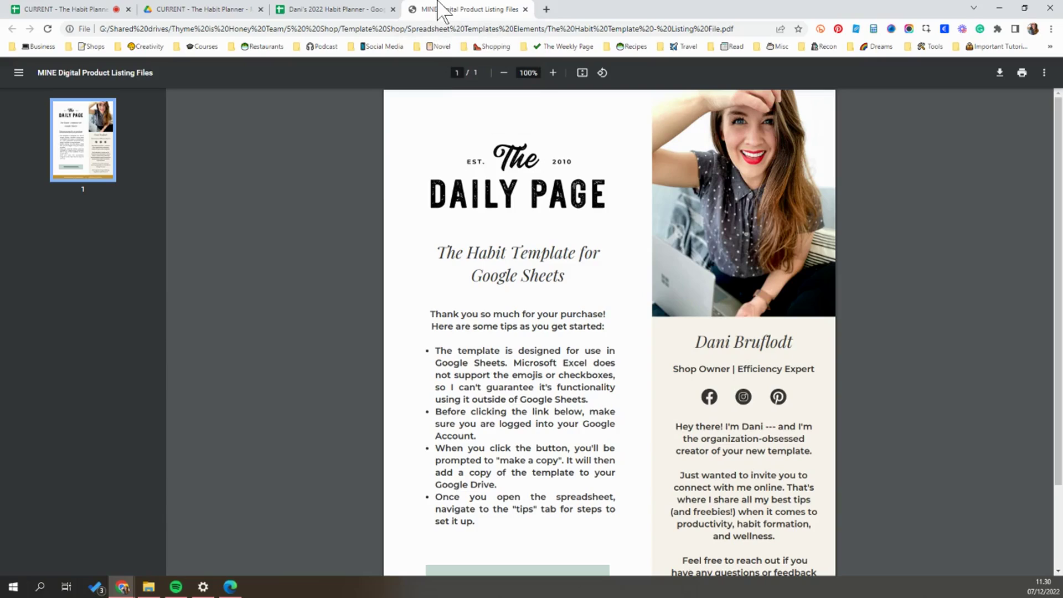
Step: Scroll down the listing PDF to reach the 'Access the template' link
{"action": "scroll", "coordinate": [489, 375], "scroll_direction": "down", "scroll_amount": 2}
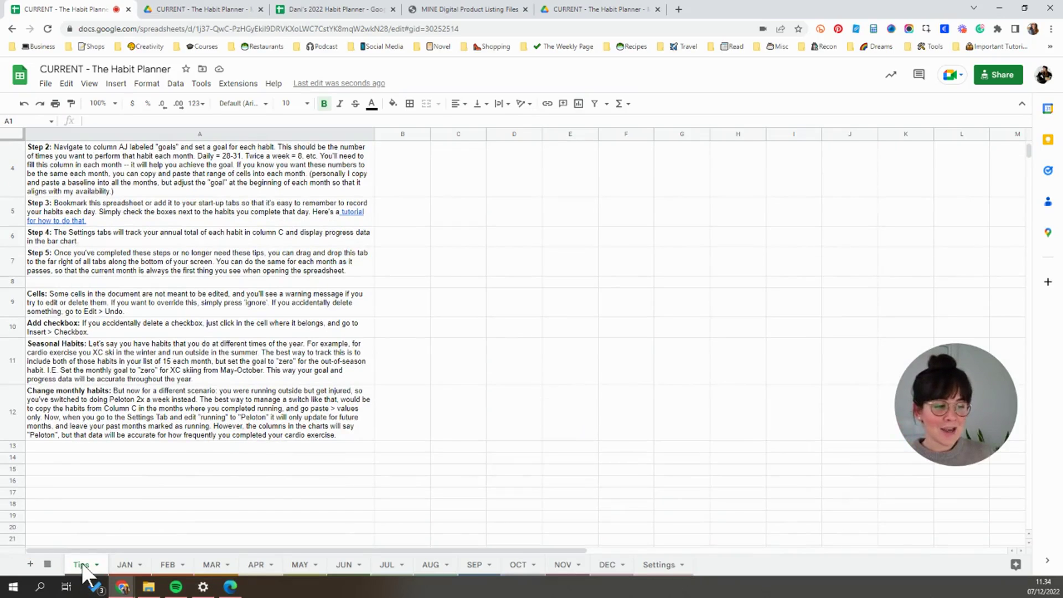
Step: Move the Tips sheet to the end and place the January sheet after December
{"action": "left_click_drag", "start_coordinate": [83, 570], "coordinate": [673, 566]}
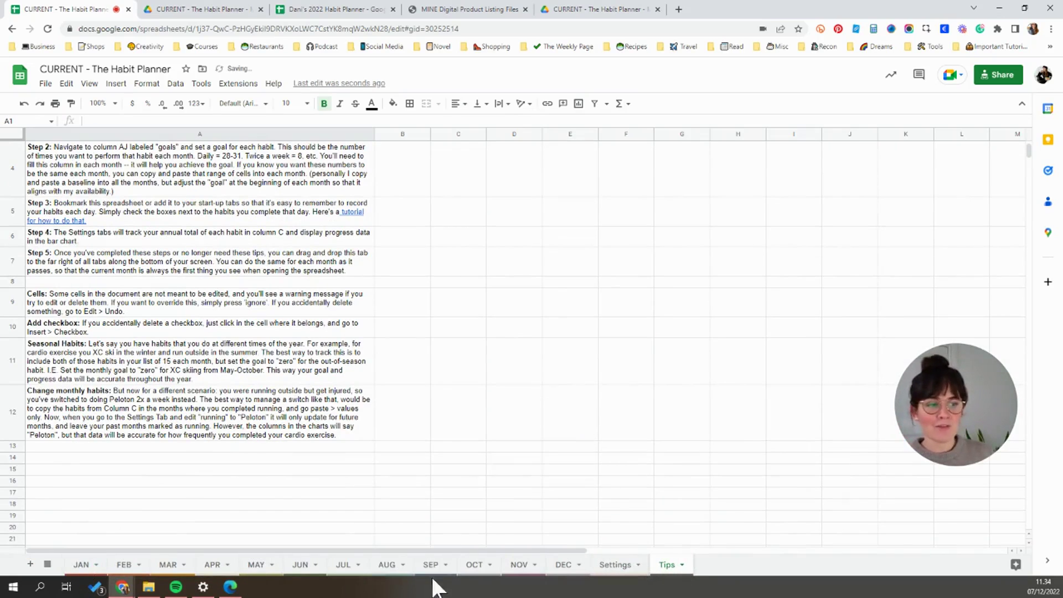
{"action": "left_click", "coordinate": [86, 565]}
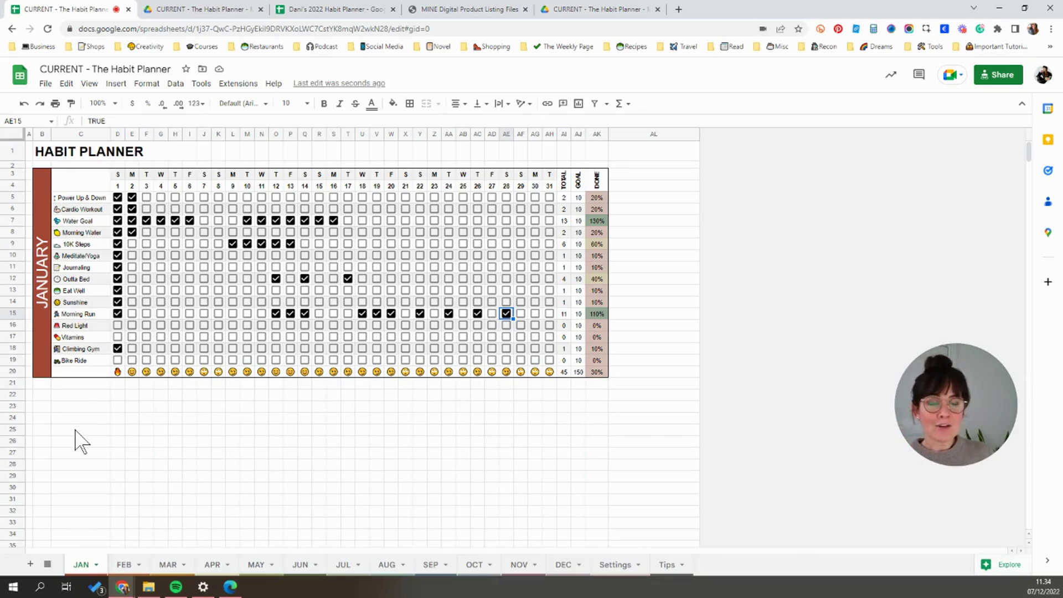
{"action": "left_click_drag", "start_coordinate": [89, 566], "coordinate": [562, 564]}
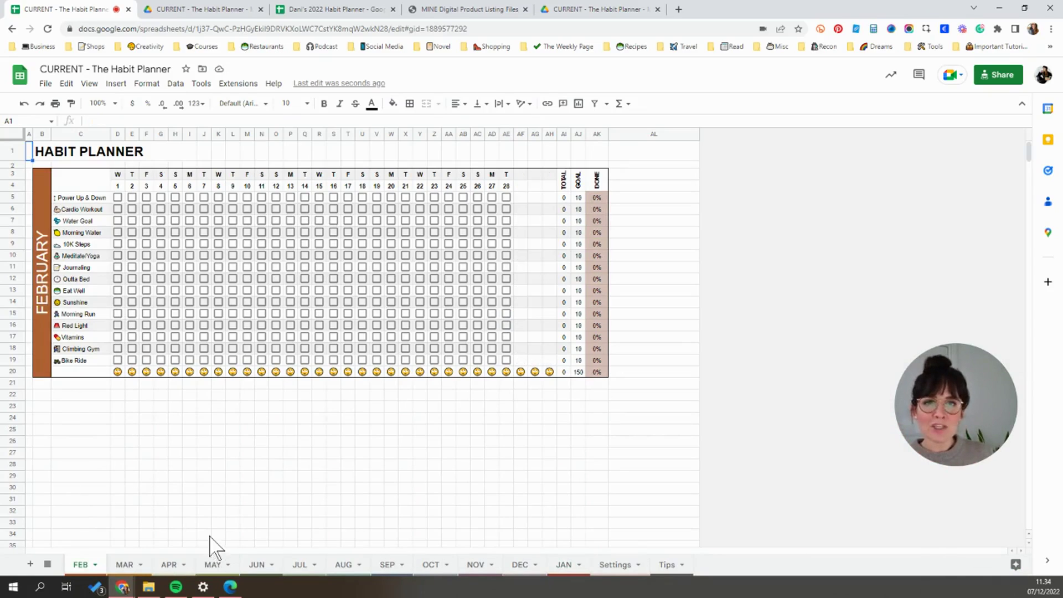
Step: Select the habit names in C5:C19 and pick Cardio Workout on the Settings sheet
{"action": "left_click_drag", "start_coordinate": [82, 198], "coordinate": [82, 361]}
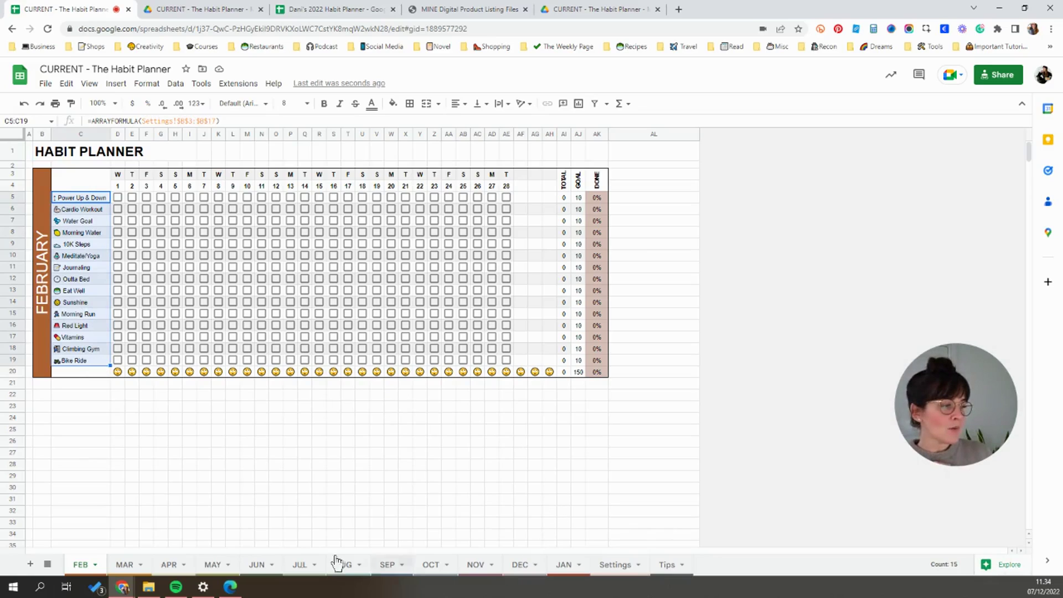
{"action": "left_click", "coordinate": [615, 565]}
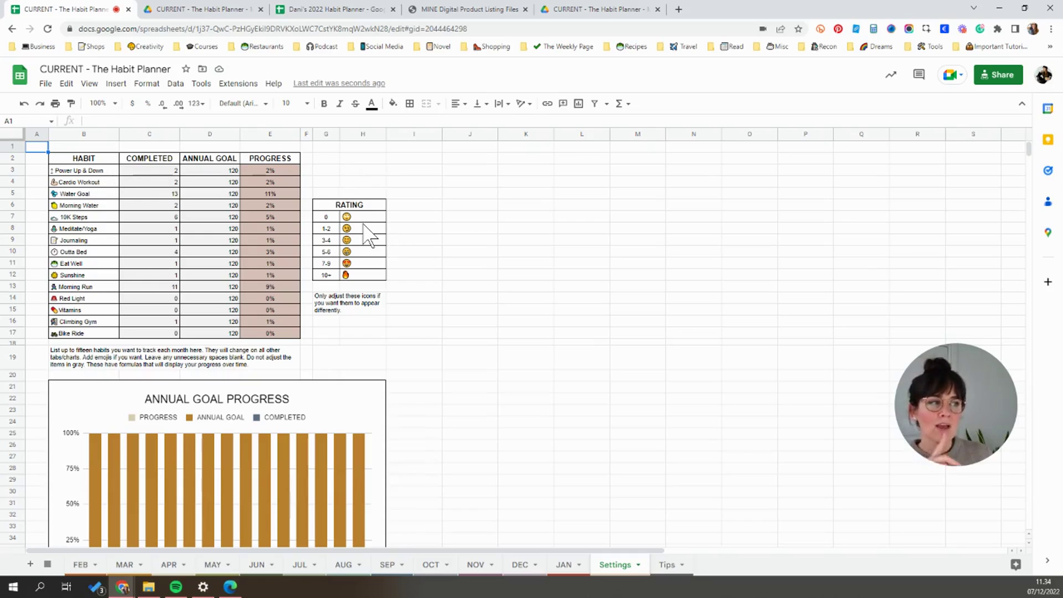
{"action": "left_click", "coordinate": [98, 182]}
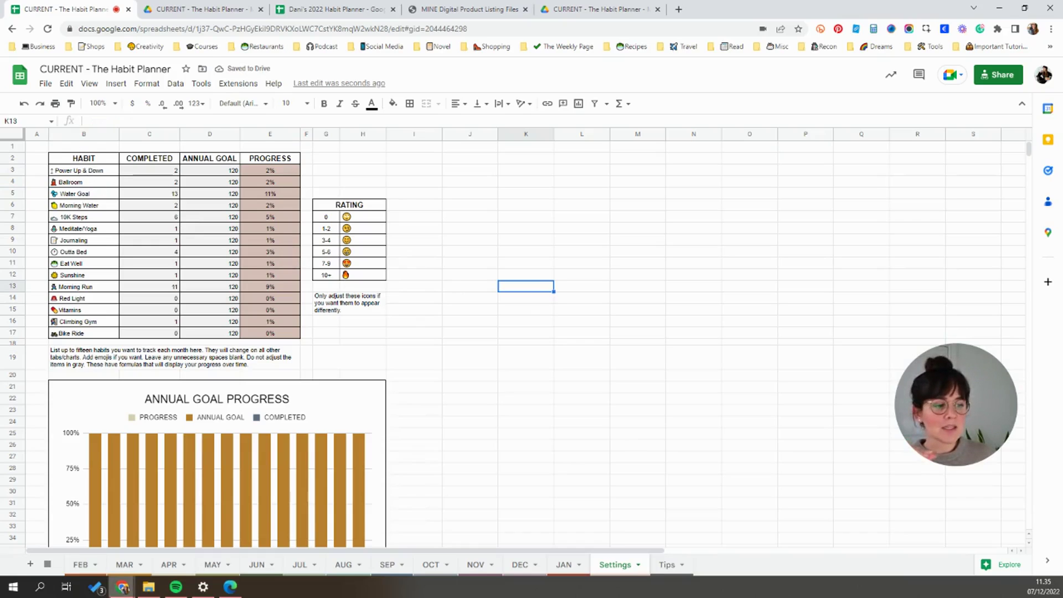
Step: Browse the February, May and August habit grids
{"action": "left_click", "coordinate": [83, 565]}
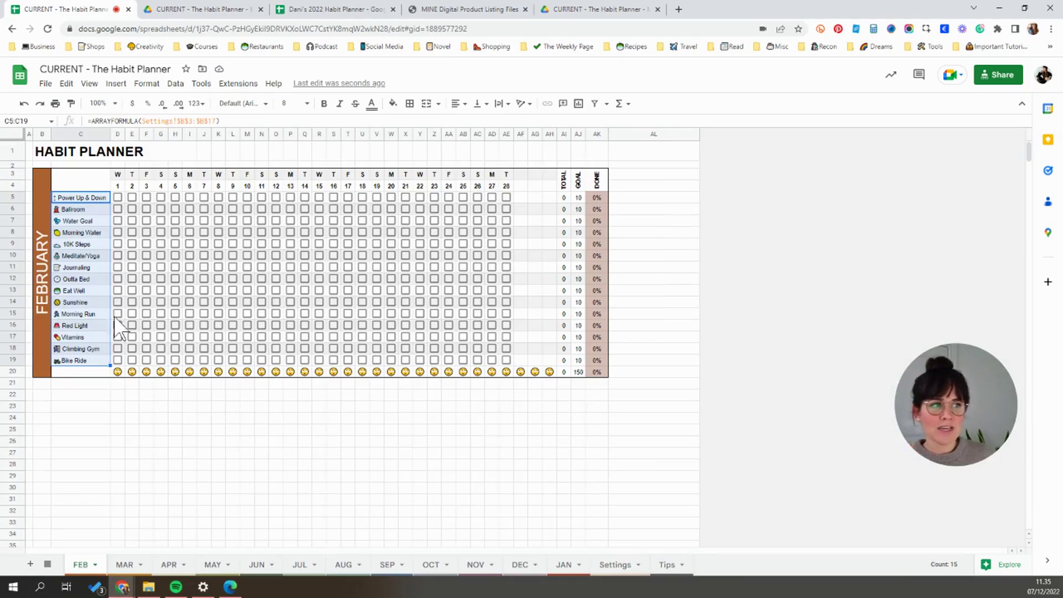
{"action": "left_click", "coordinate": [176, 488]}
{"action": "left_click", "coordinate": [213, 565]}
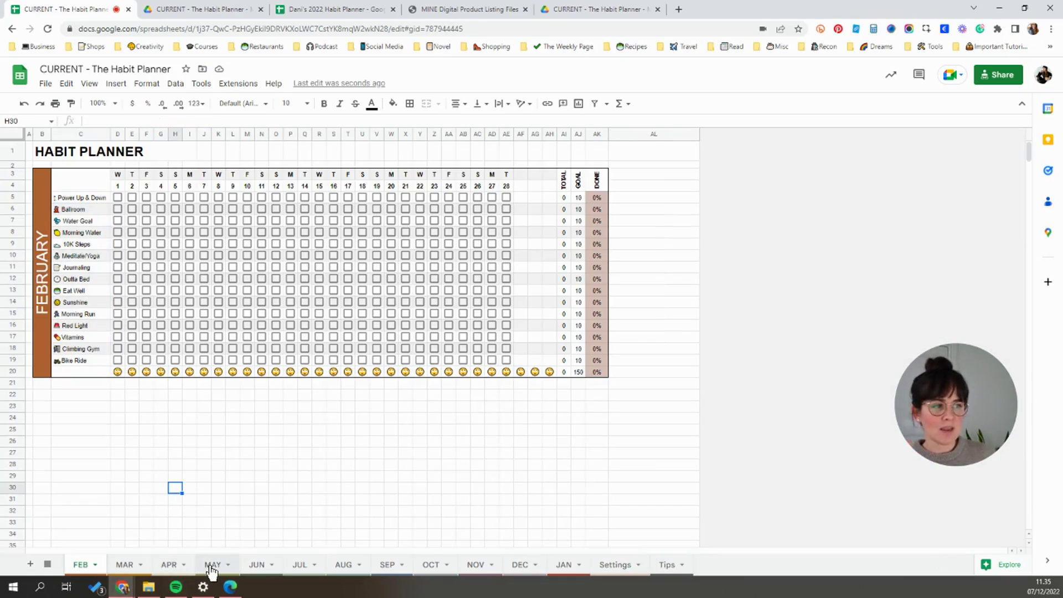
{"action": "left_click", "coordinate": [340, 567]}
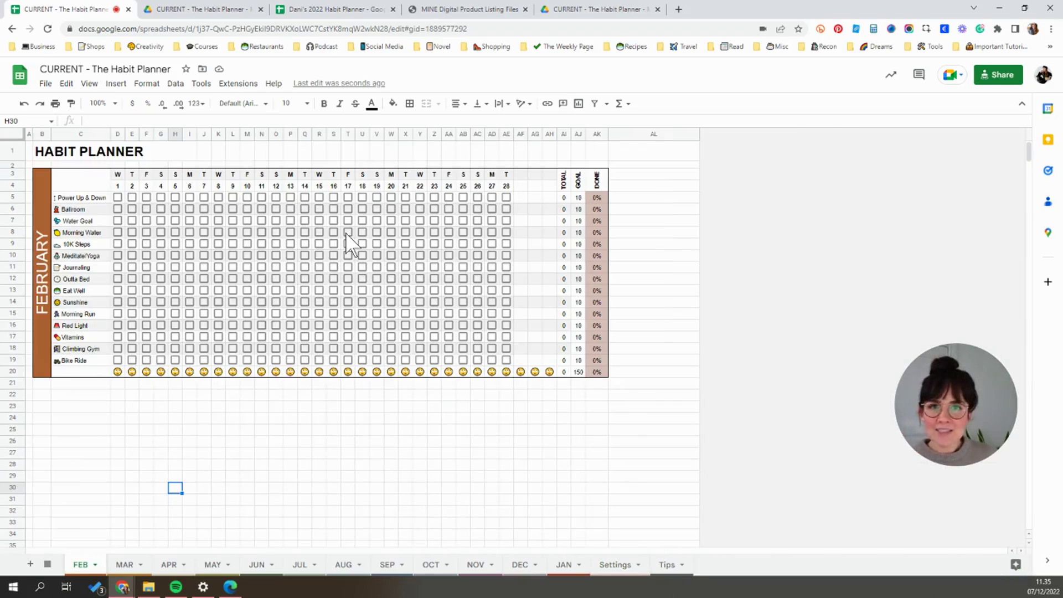
Step: Inspect February's goals for Power Up & Down, Ballroom and 10K Steps against the Settings totals
{"action": "left_click", "coordinate": [578, 197]}
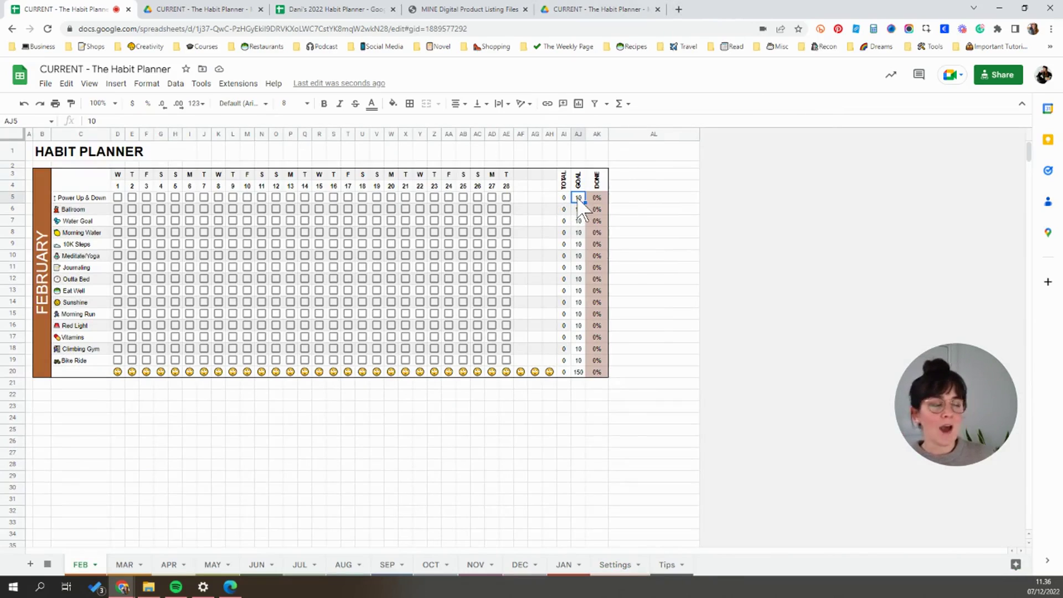
{"action": "left_click", "coordinate": [576, 213]}
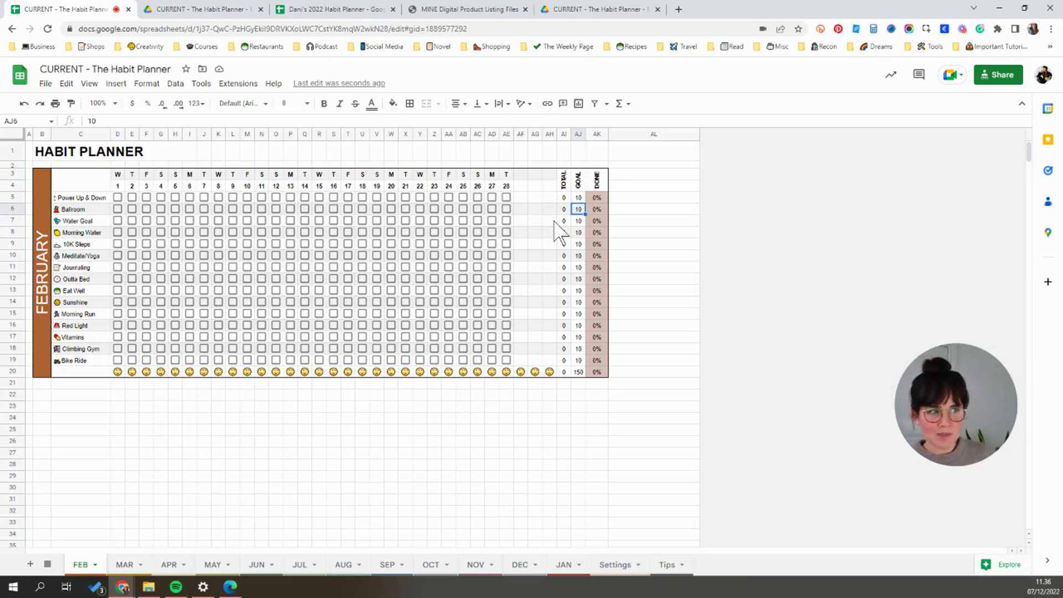
{"action": "left_click", "coordinate": [579, 244]}
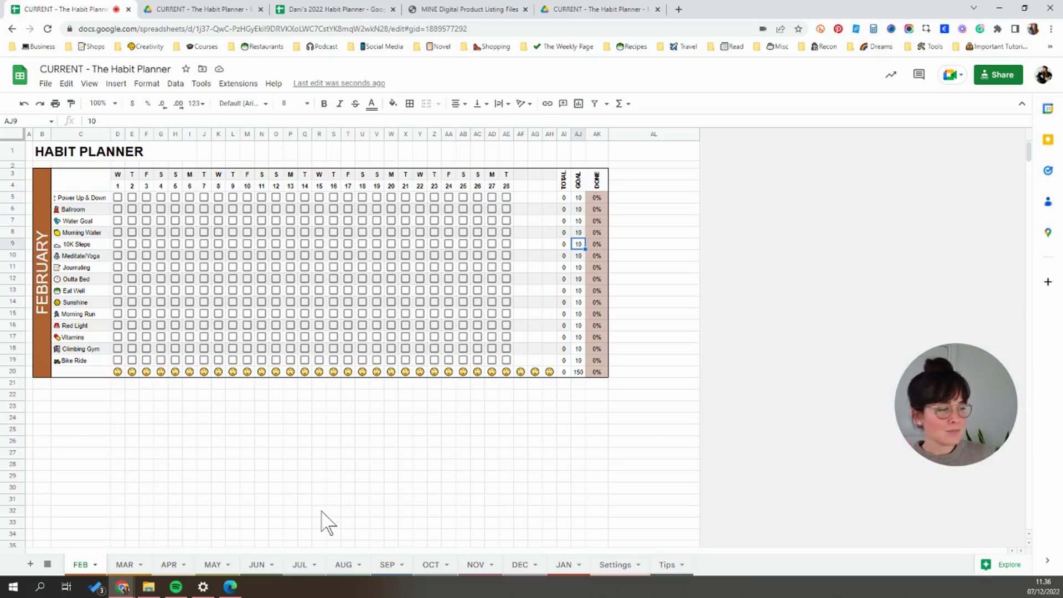
{"action": "left_click", "coordinate": [614, 565]}
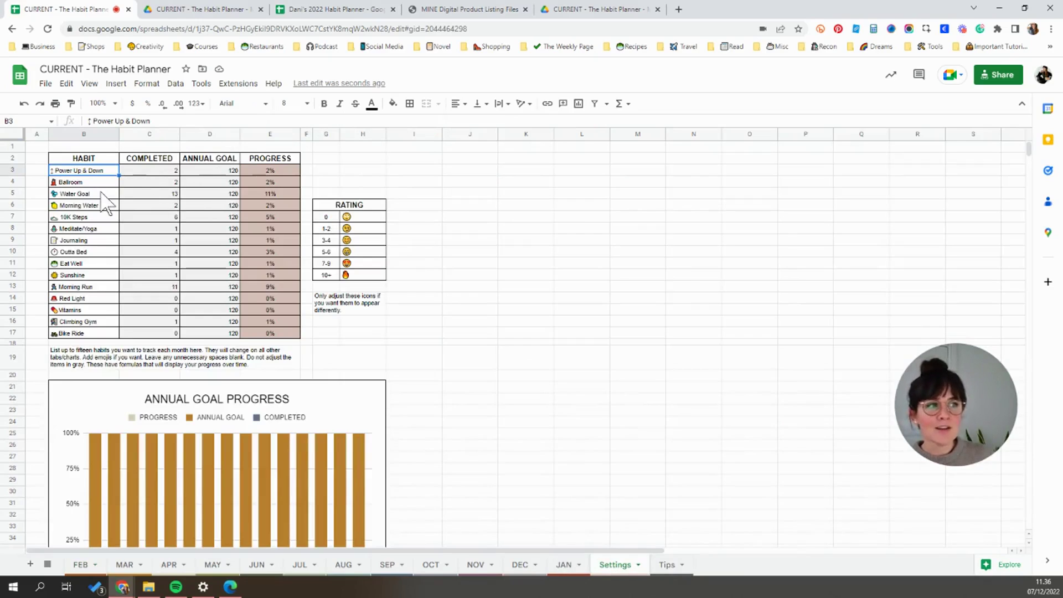
{"action": "left_click", "coordinate": [81, 566]}
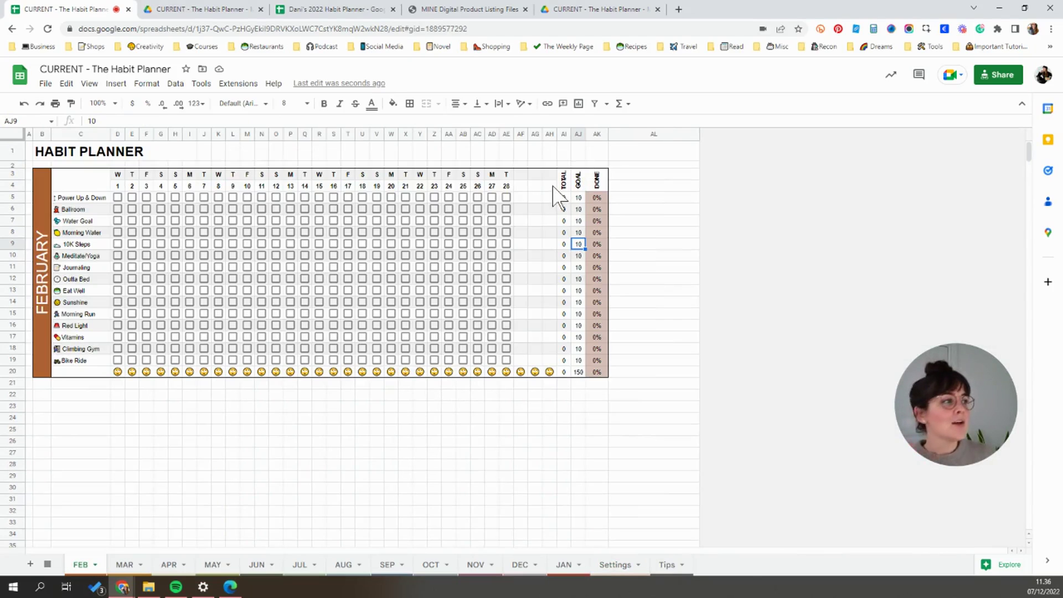
{"action": "left_click", "coordinate": [579, 198]}
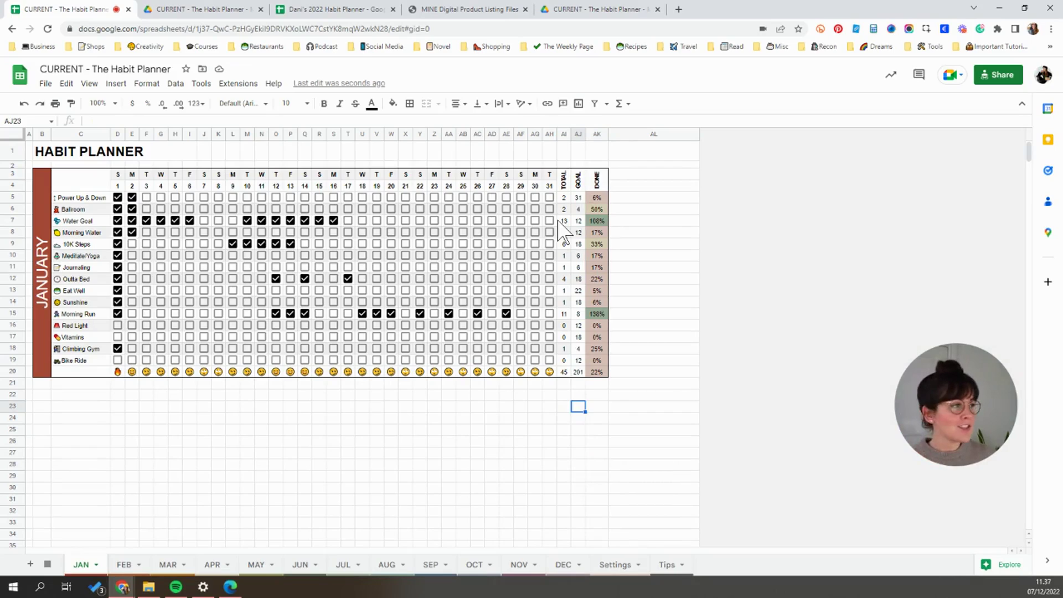
Step: Paste January's goals AJ5:AJ18 into February's AJ5, then verify December and Settings annual goals
{"action": "left_click_drag", "start_coordinate": [578, 197], "coordinate": [580, 356]}
{"action": "key", "text": "ctrl+c"}
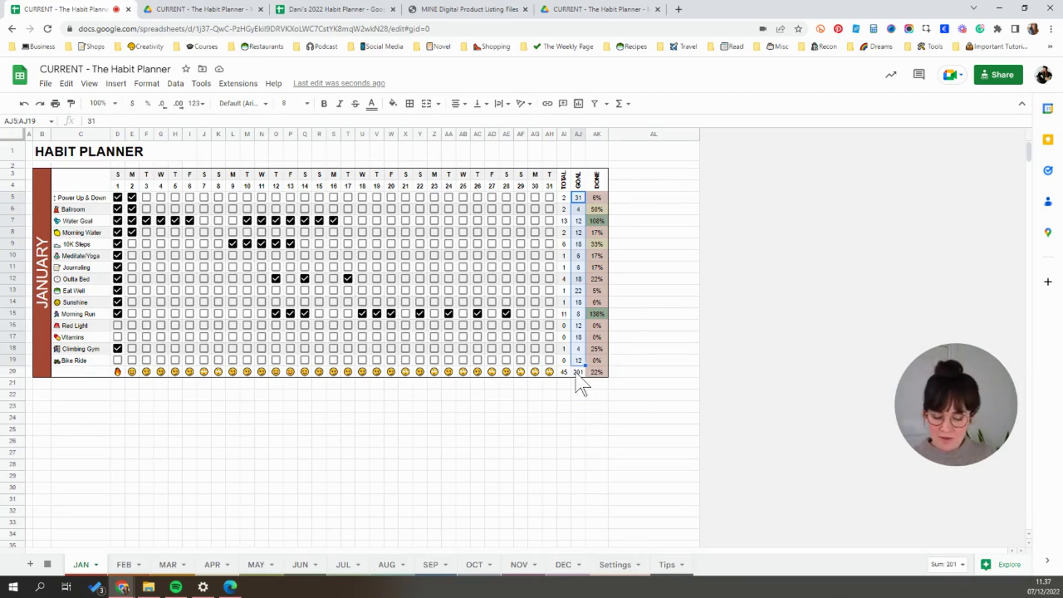
{"action": "left_click", "coordinate": [124, 564]}
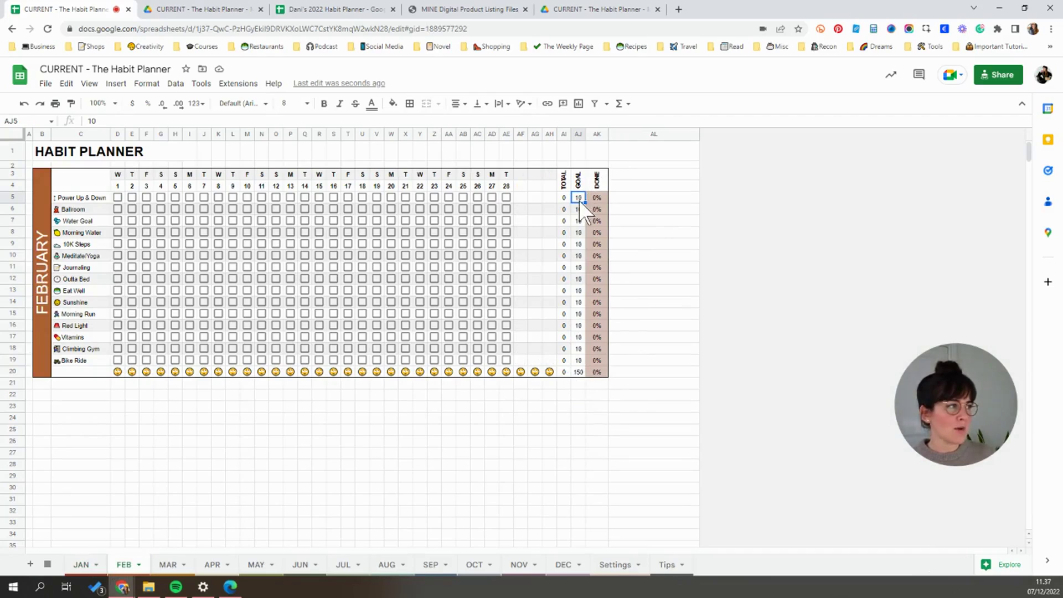
{"action": "key", "text": "ctrl+v"}
{"action": "left_click", "coordinate": [563, 564]}
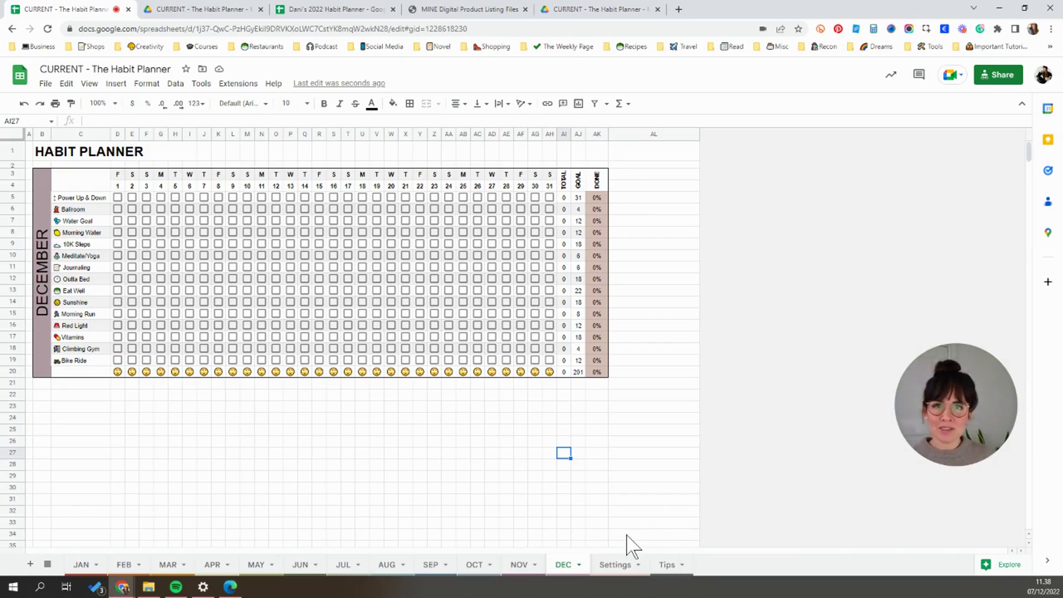
{"action": "left_click", "coordinate": [613, 564]}
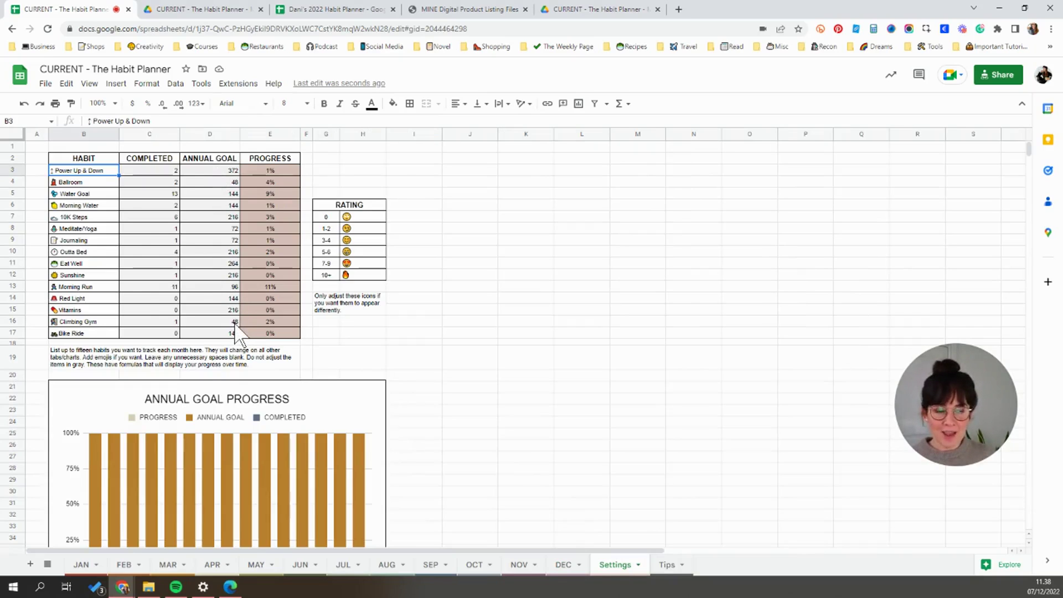
{"action": "left_click", "coordinate": [81, 564]}
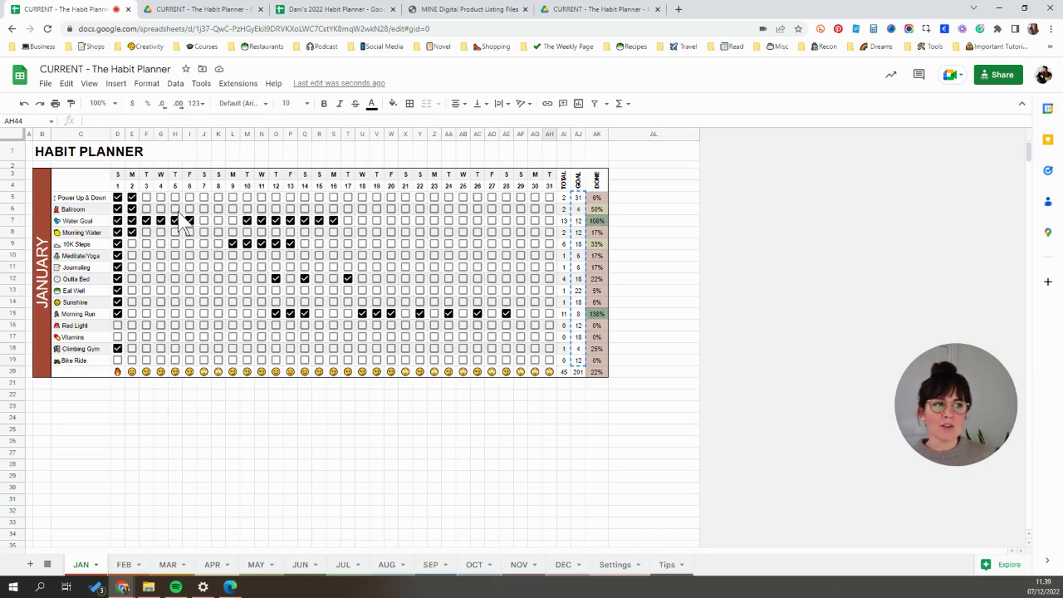
Step: Set January's Power Up & Down goal in AJ5 to 20 and confirm the 361 annual goal
{"action": "left_click", "coordinate": [578, 197]}
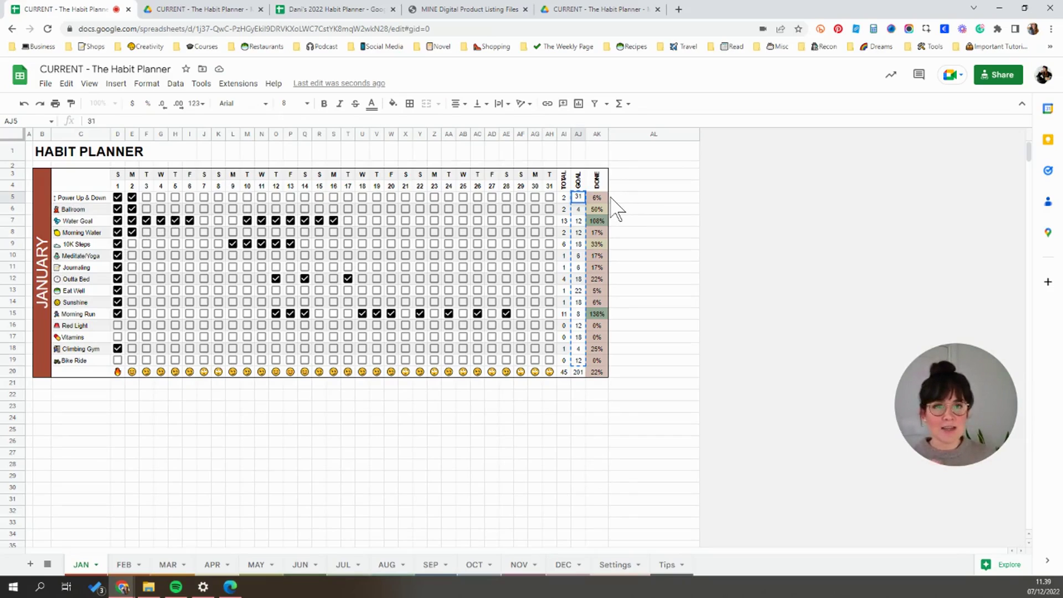
{"action": "type", "text": "20"}
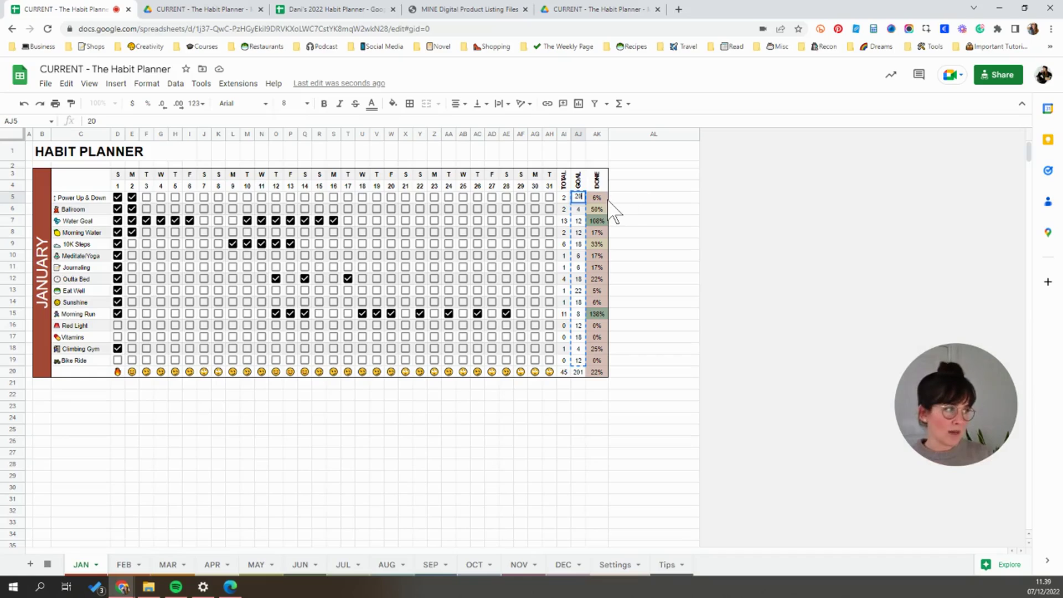
{"action": "left_click_drag", "start_coordinate": [577, 430], "coordinate": [577, 443]}
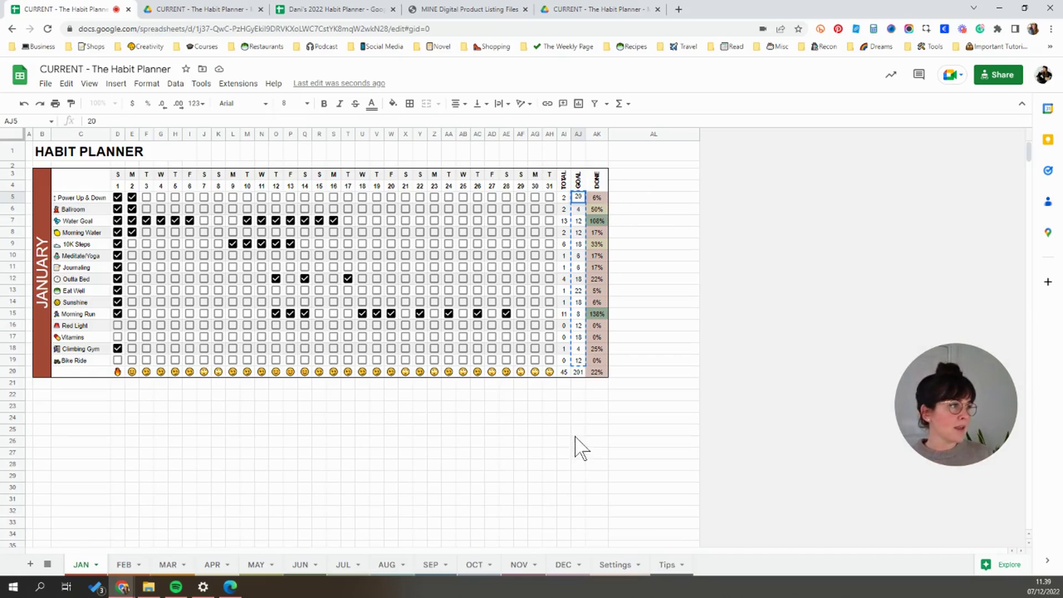
{"action": "left_click", "coordinate": [614, 565]}
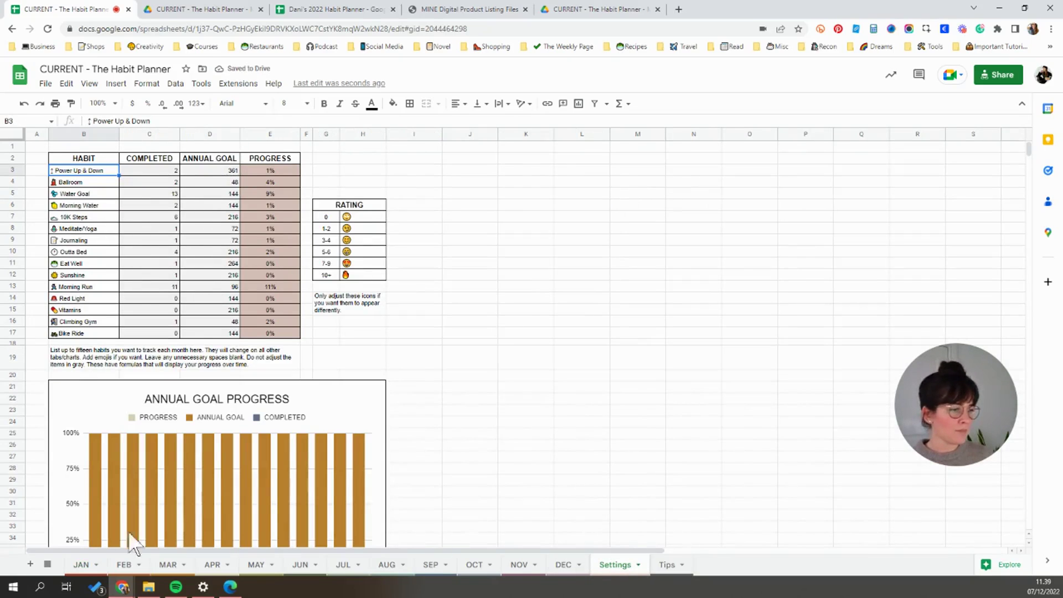
{"action": "left_click", "coordinate": [81, 564]}
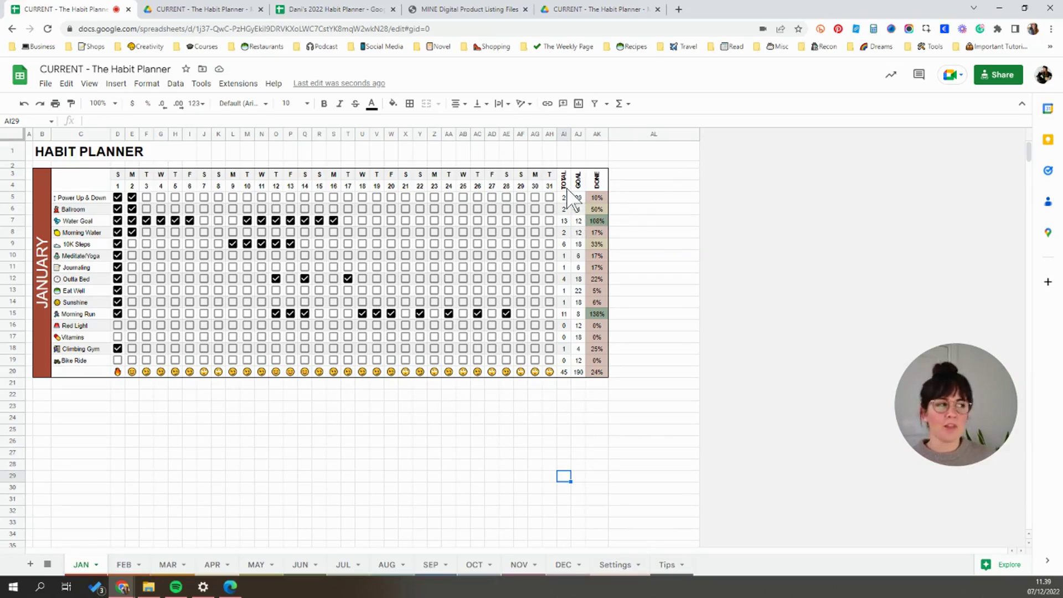
Step: Remove the later Morning Run ticks in row 15, leaving 4 of 8 done
{"action": "key", "text": "ctrl+z"}
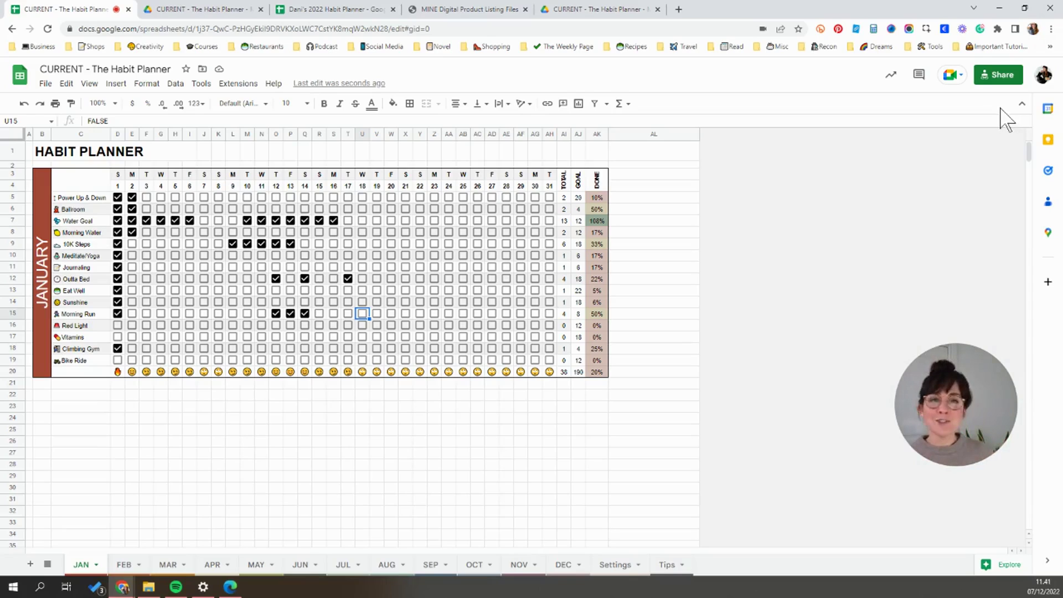
Step: Scroll through the startup page list in Chrome's On startup settings, then go back to the Habit Planner tab
{"action": "left_click", "coordinate": [1050, 29]}
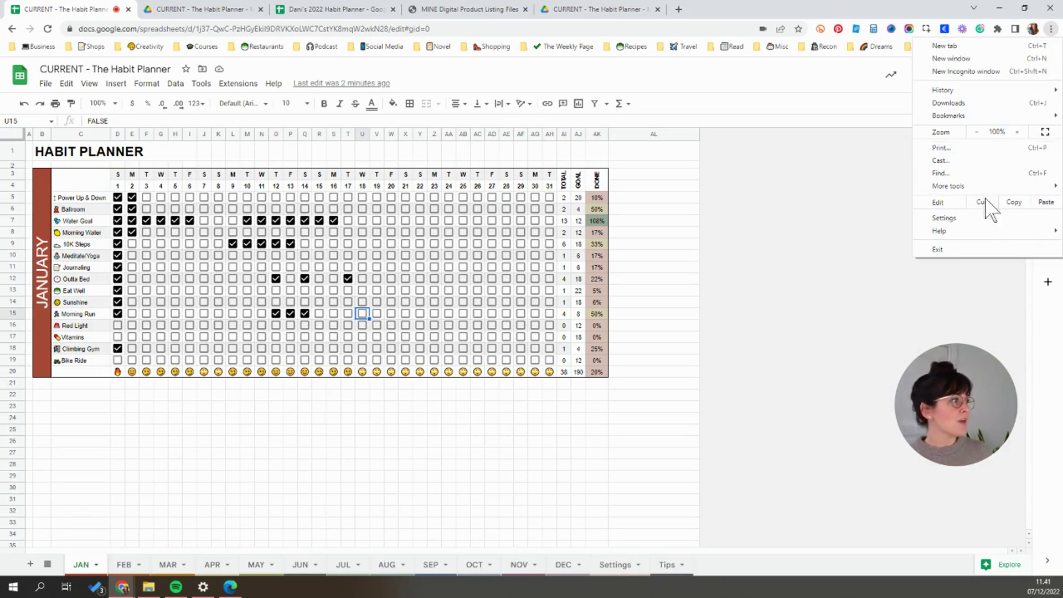
{"action": "left_click", "coordinate": [975, 219]}
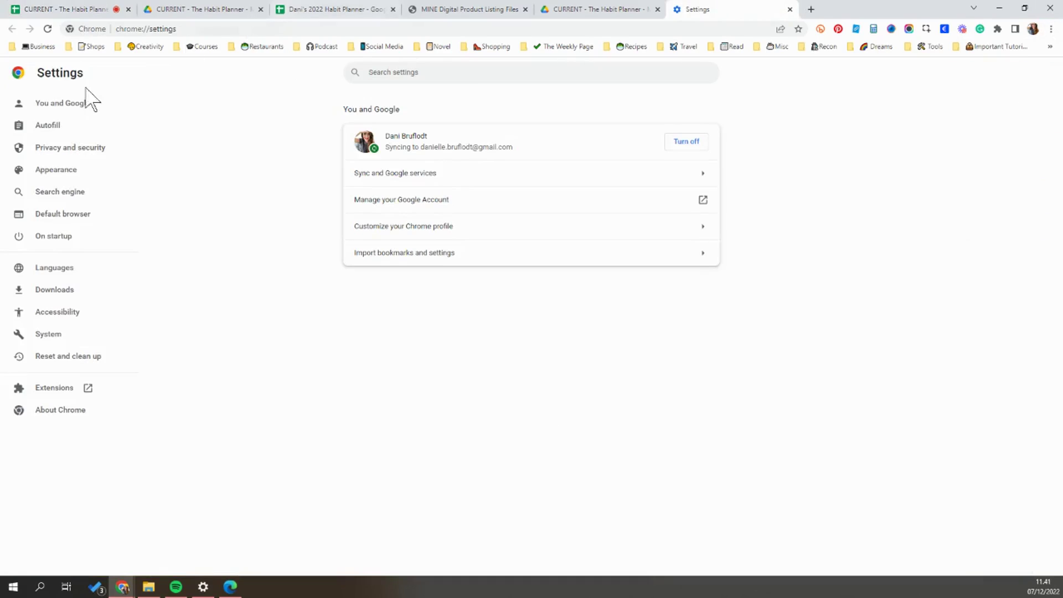
{"action": "left_click", "coordinate": [56, 245]}
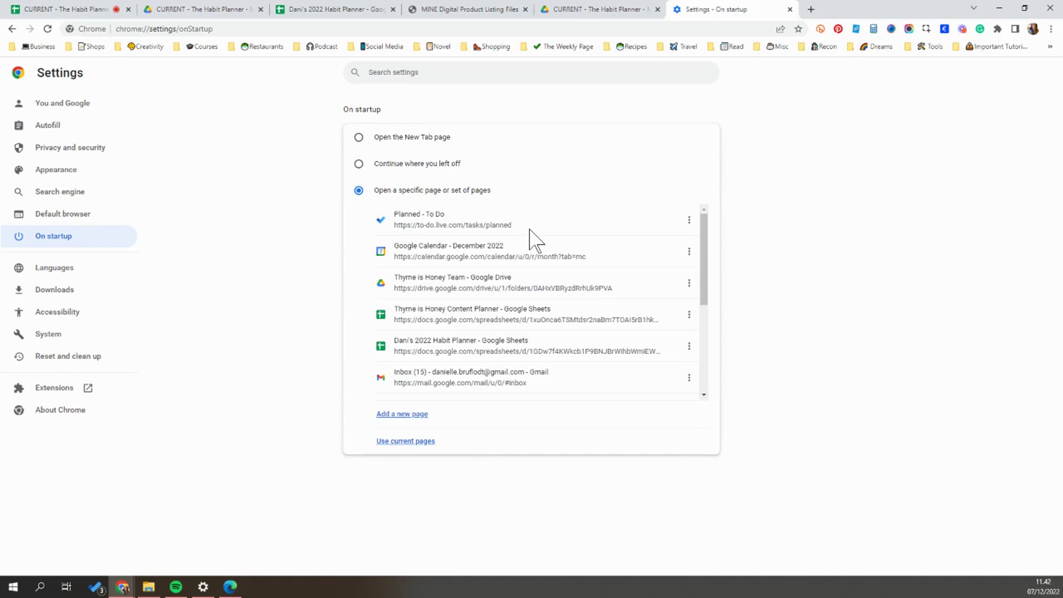
{"action": "scroll", "coordinate": [509, 241], "scroll_direction": "down", "scroll_amount": 3}
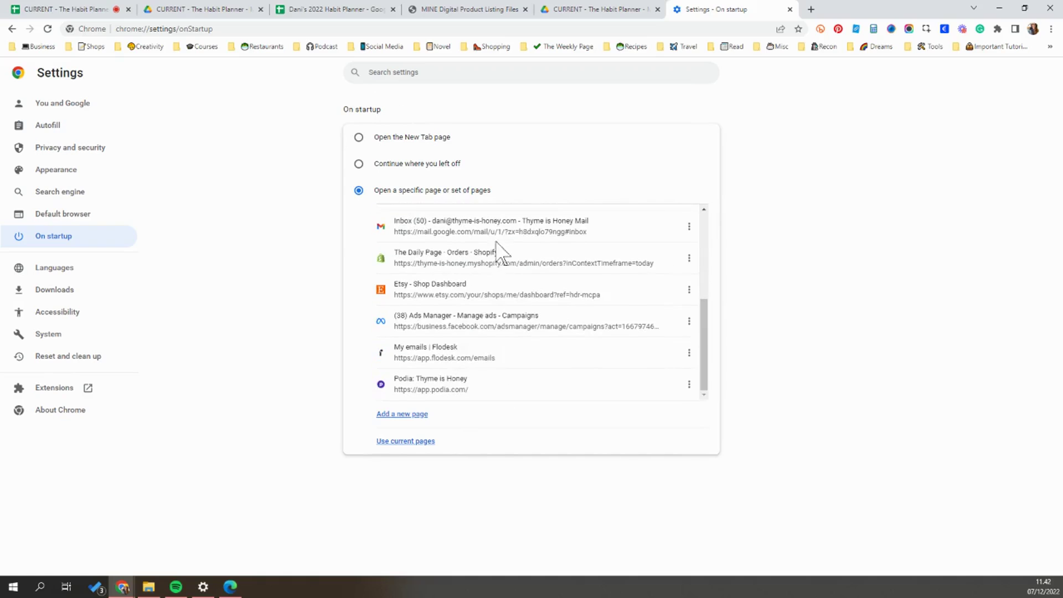
{"action": "scroll", "coordinate": [475, 366], "scroll_direction": "up", "scroll_amount": 3}
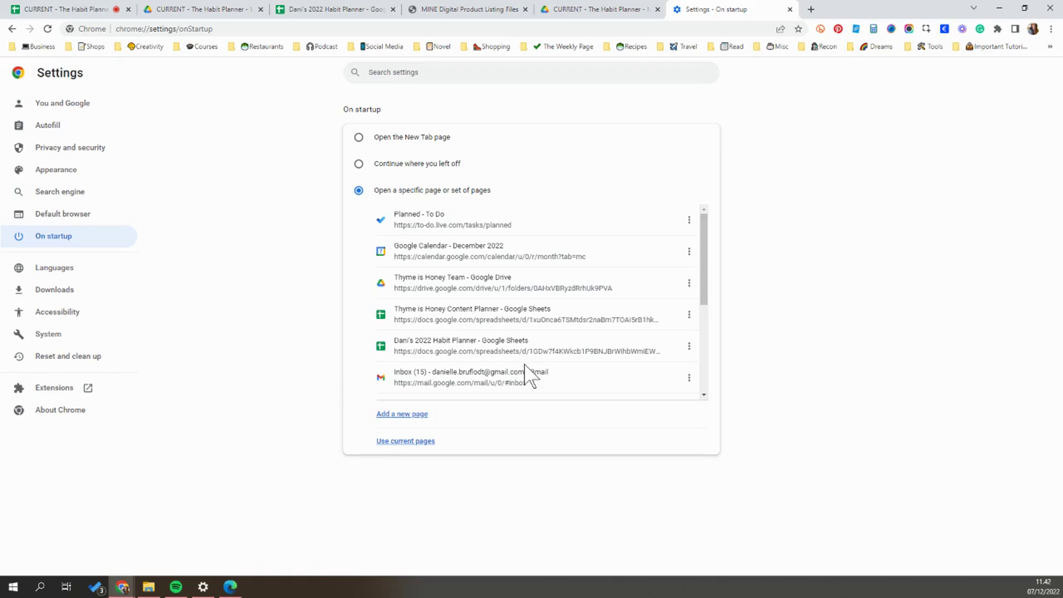
{"action": "left_click", "coordinate": [86, 9]}
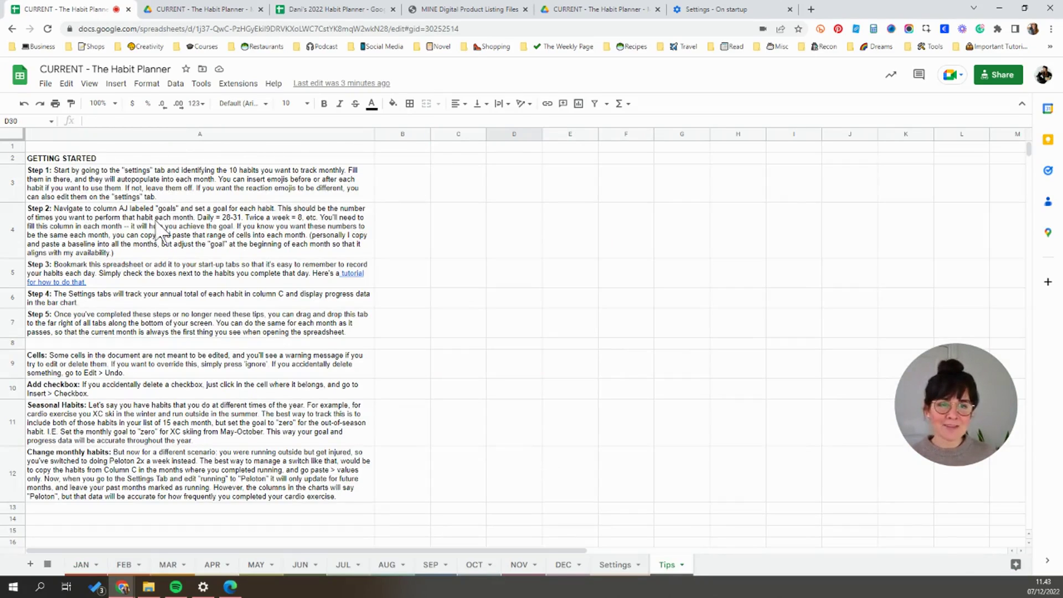
{"action": "left_click", "coordinate": [514, 422]}
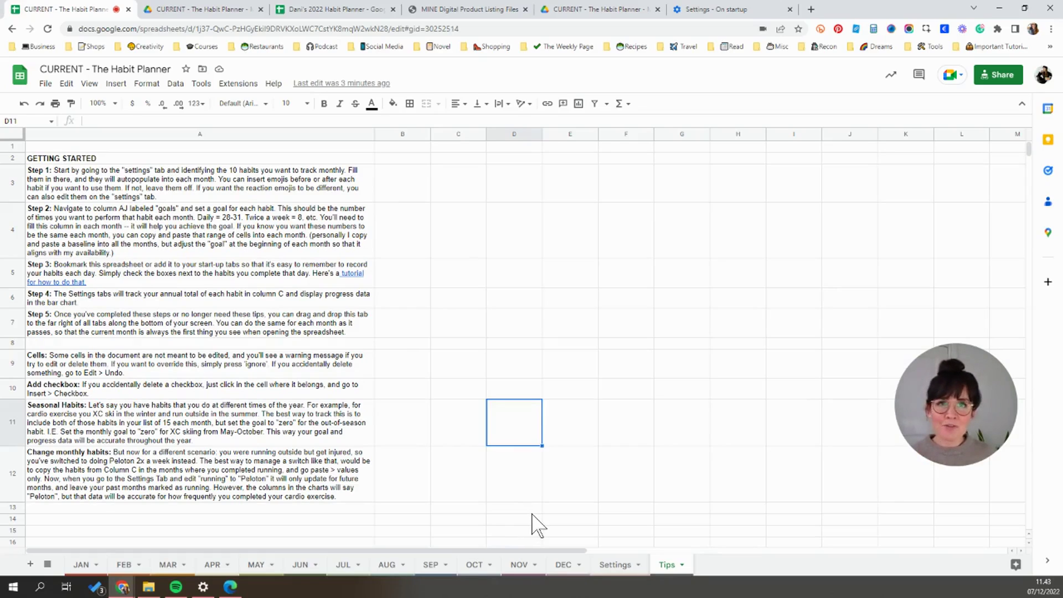